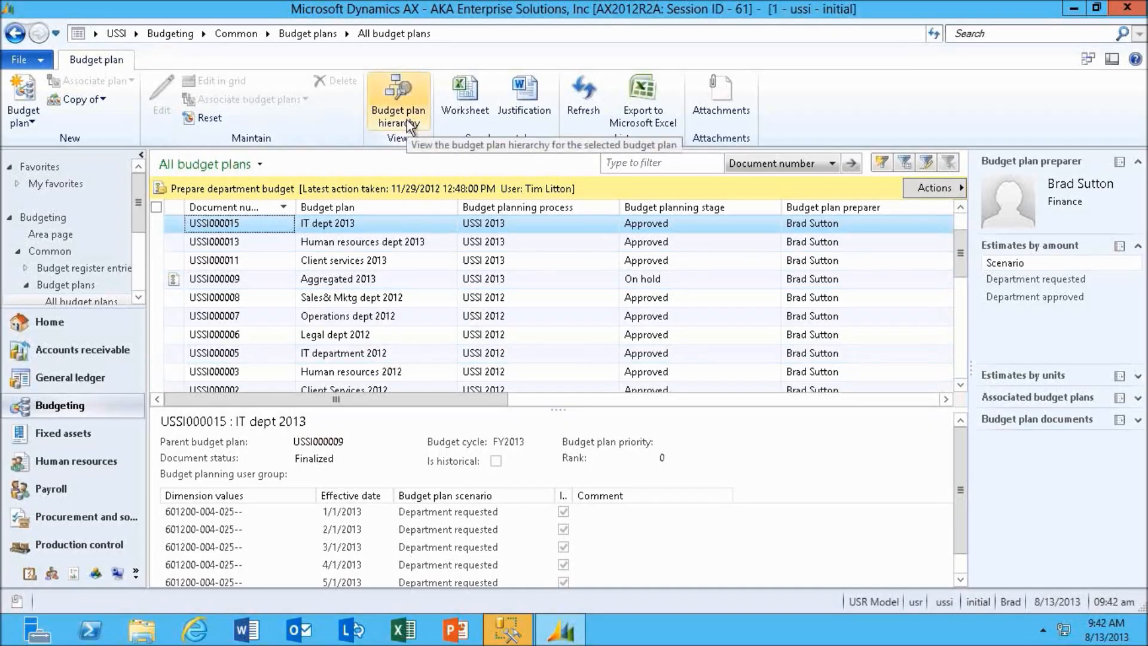
Expand the budget register entries and budget plans groups in the Common section of Budgeting, and open all budget plans.
left_click(246, 33)
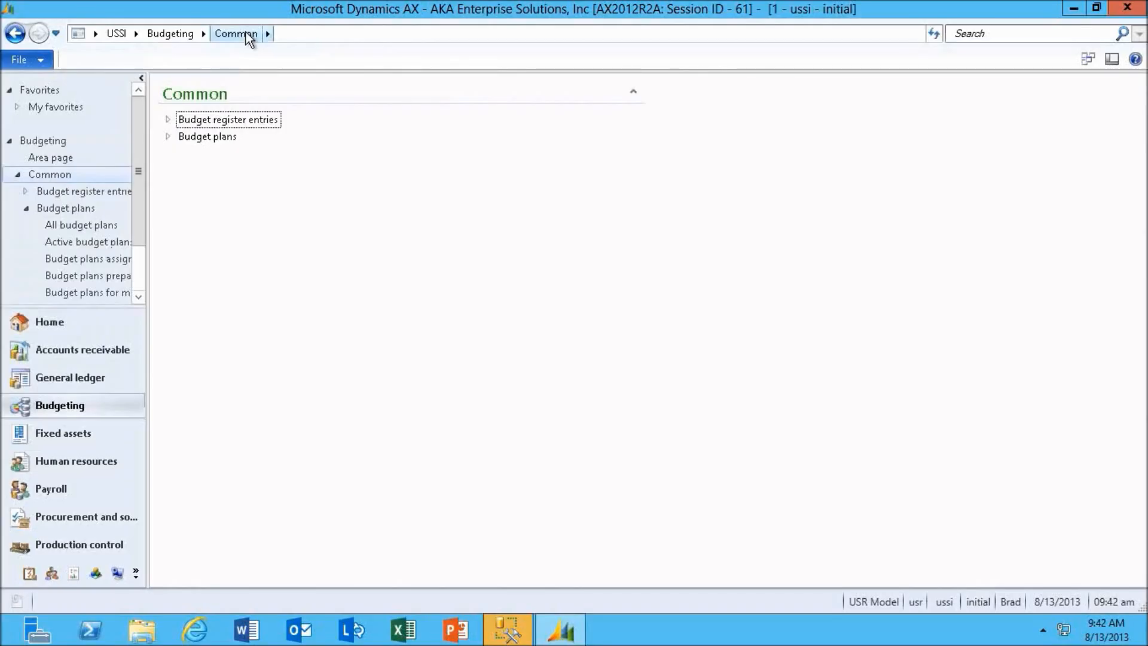
left_click(170, 120)
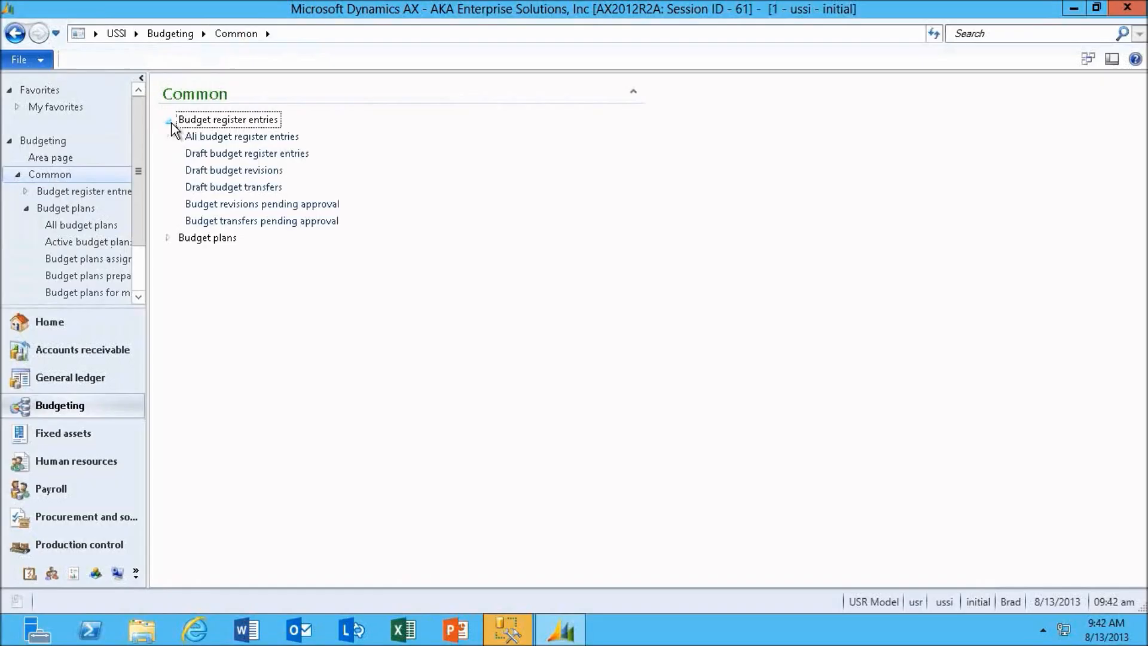
left_click(168, 238)
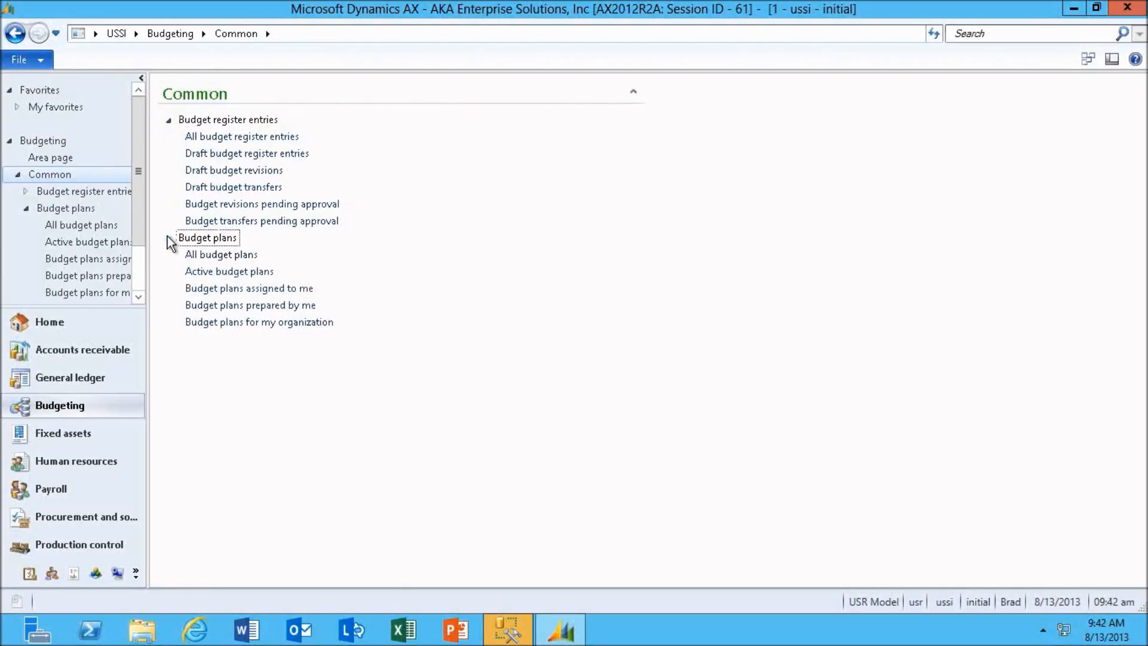
left_click(210, 256)
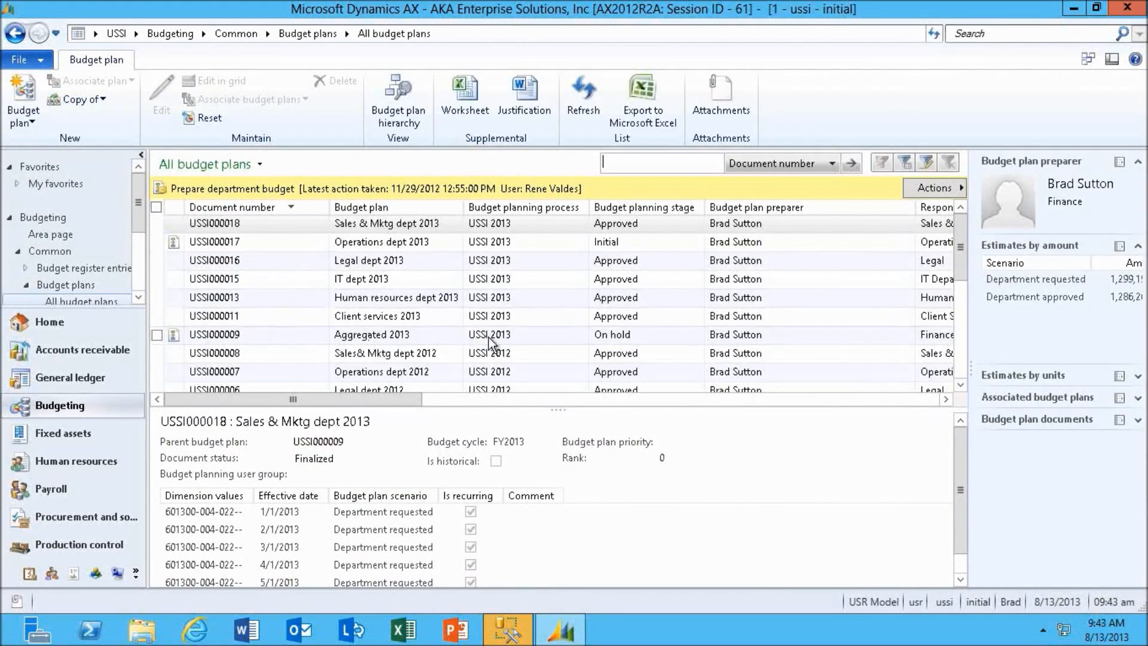
Open the budget plan hierarchy for the Aggregated 2013 plan and widen its window.
left_click(370, 338)
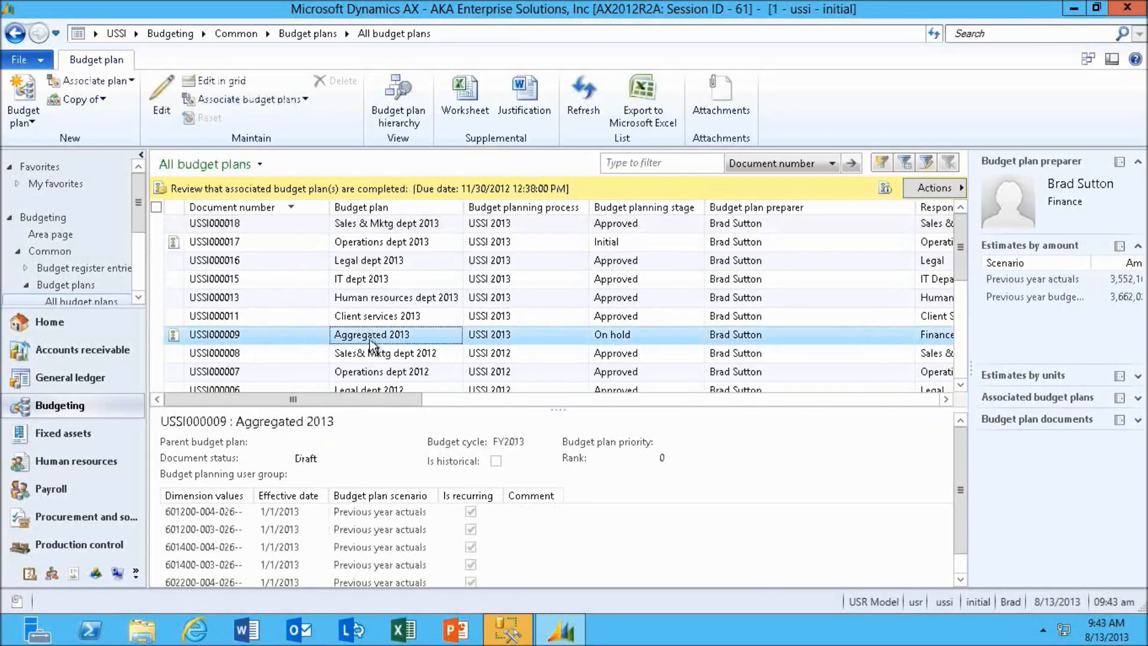
key("Up")
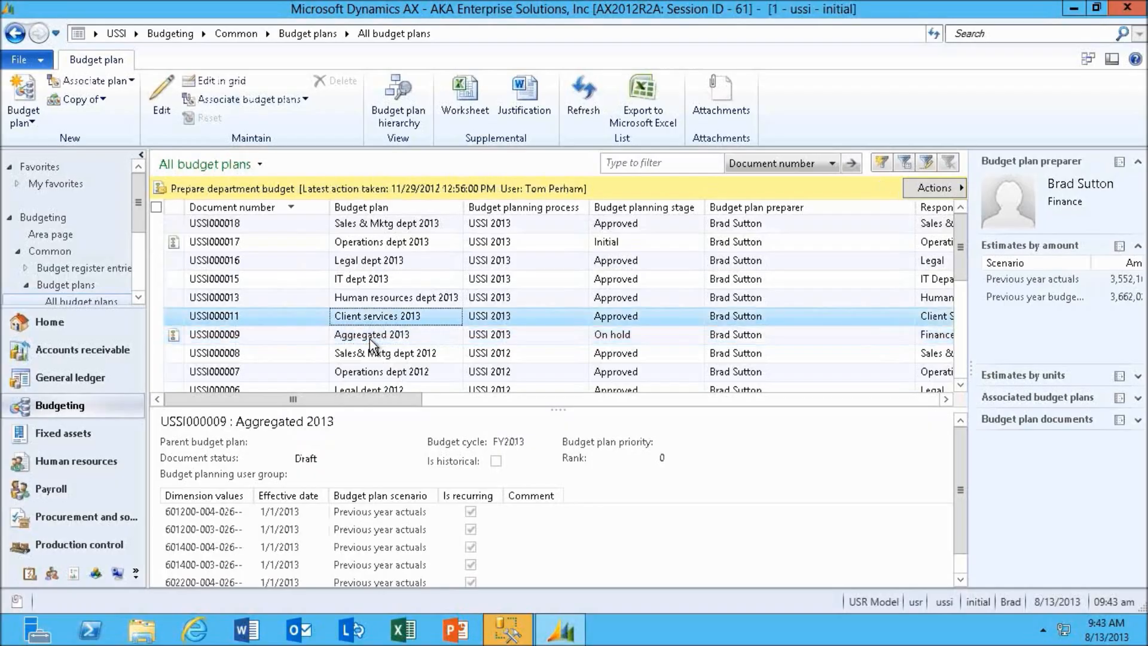
key("Down")
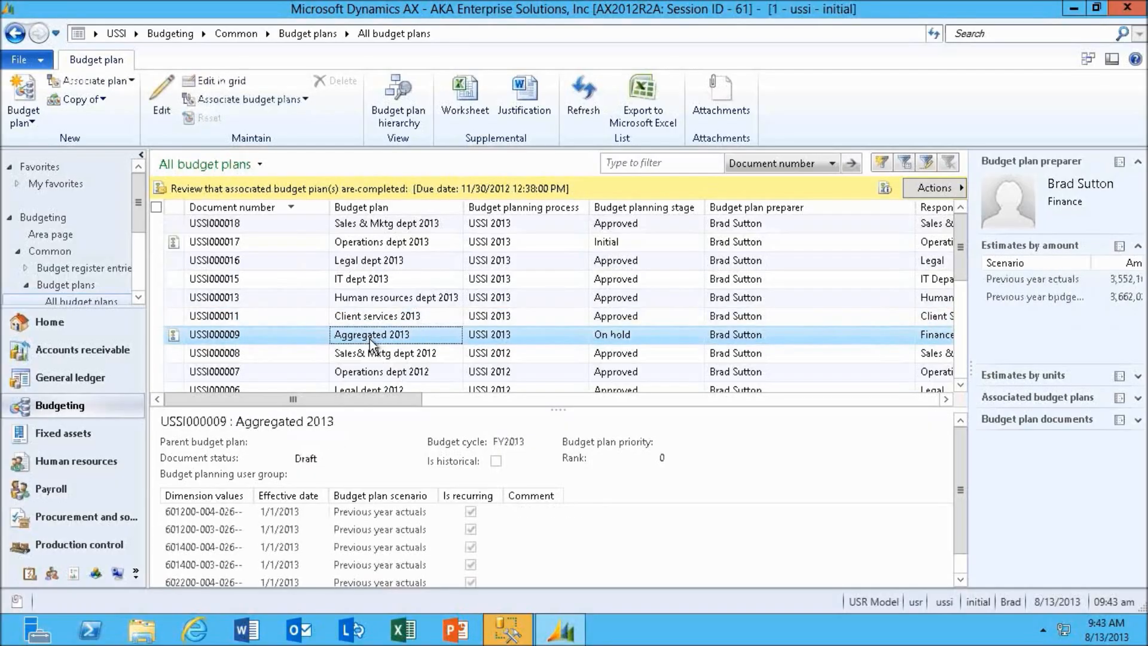
left_click(405, 95)
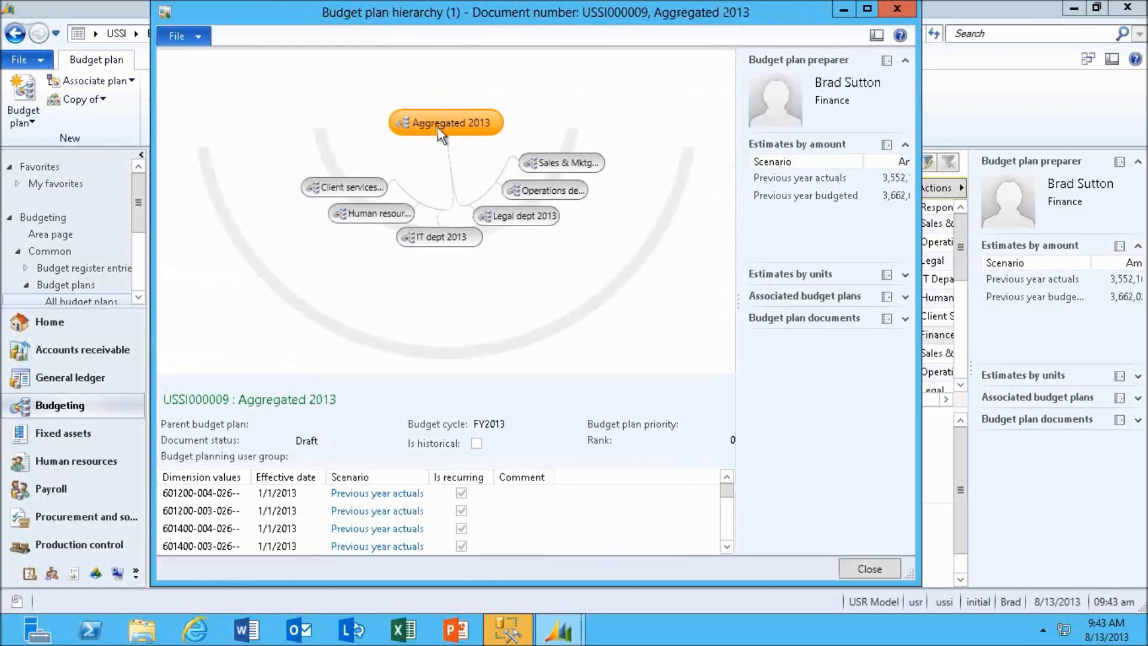
mouse_move(377, 496)
left_click_drag(919, 207, 1023, 197)
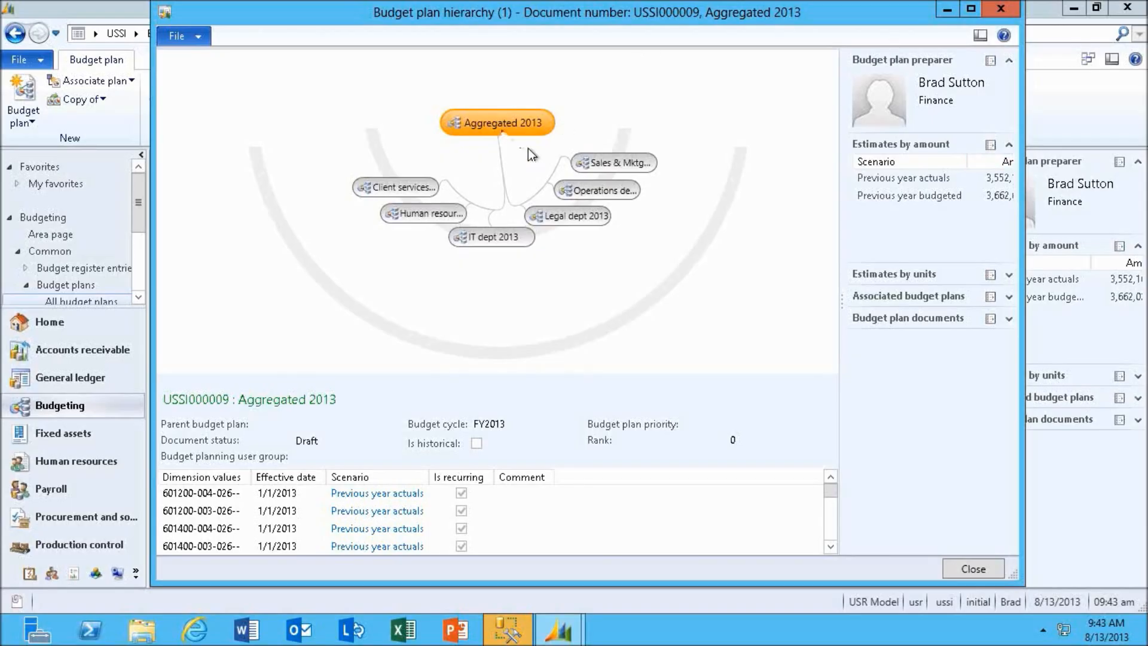
Preview the Client services plan in the hierarchy, open the Sales & Mktg dept 2013 plan, and list its available scenarios.
left_click(377, 186)
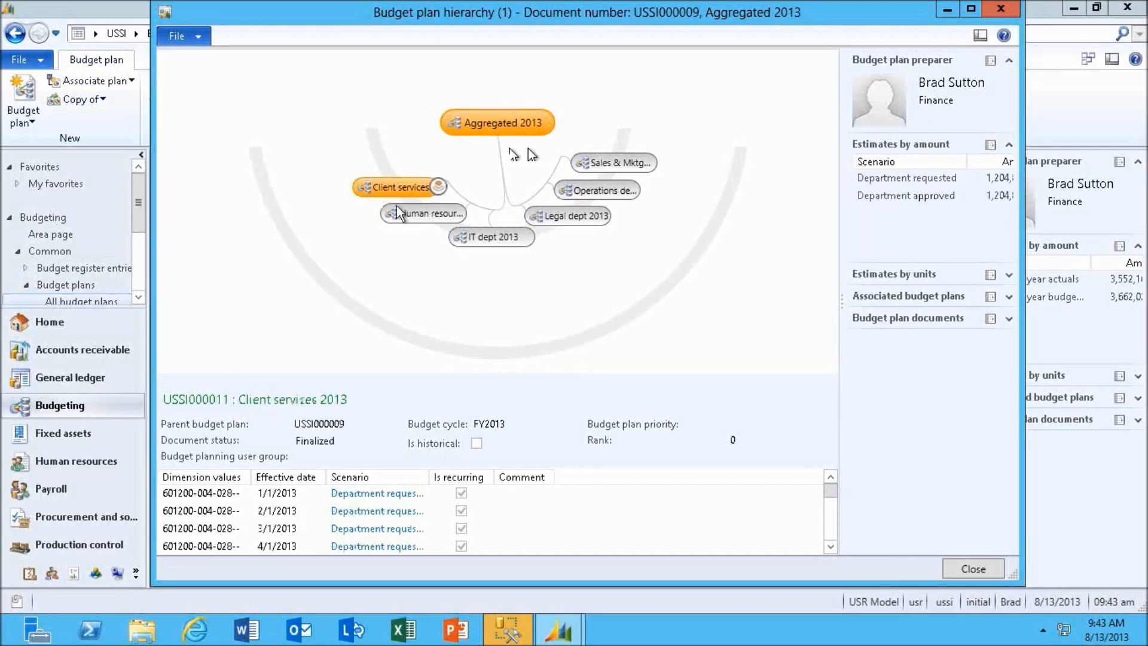
left_click(599, 170)
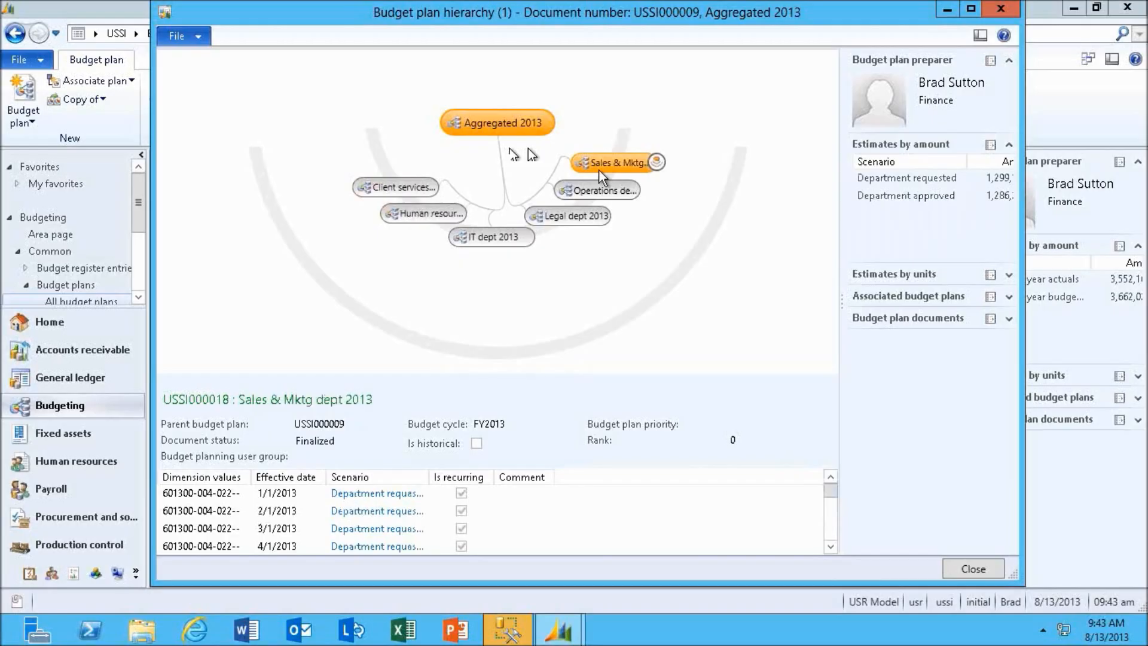
left_click(599, 170)
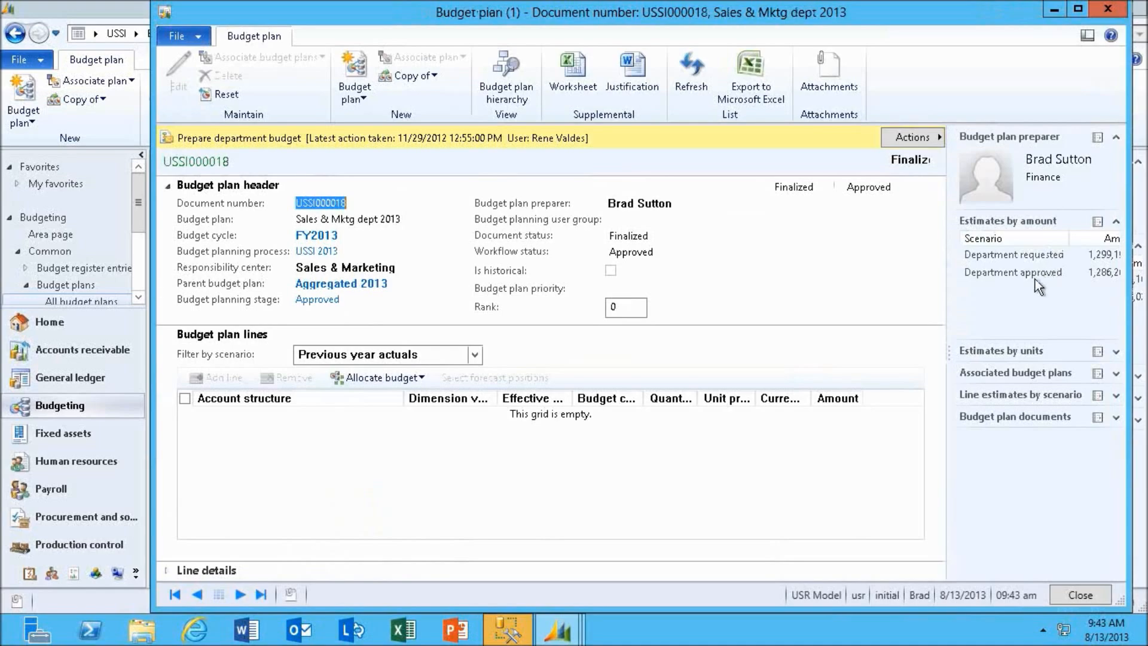
left_click(475, 355)
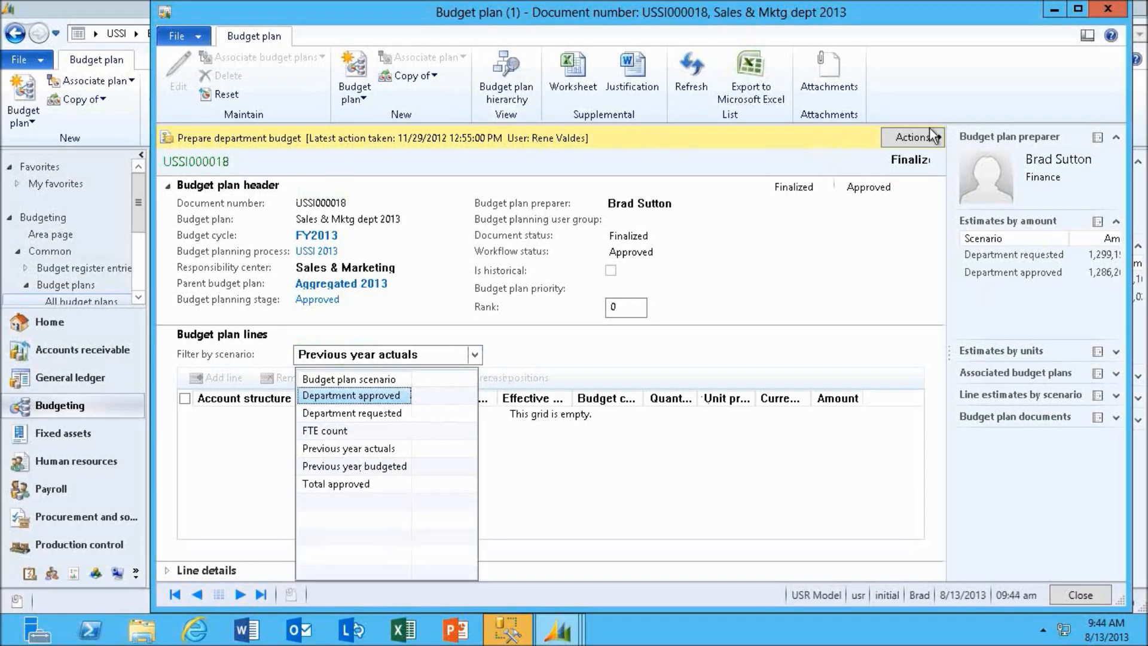
View the workflow history of the Sales & Mktg dept 2013 plan, and close the history, plan and hierarchy windows.
left_click(915, 146)
left_click(993, 139)
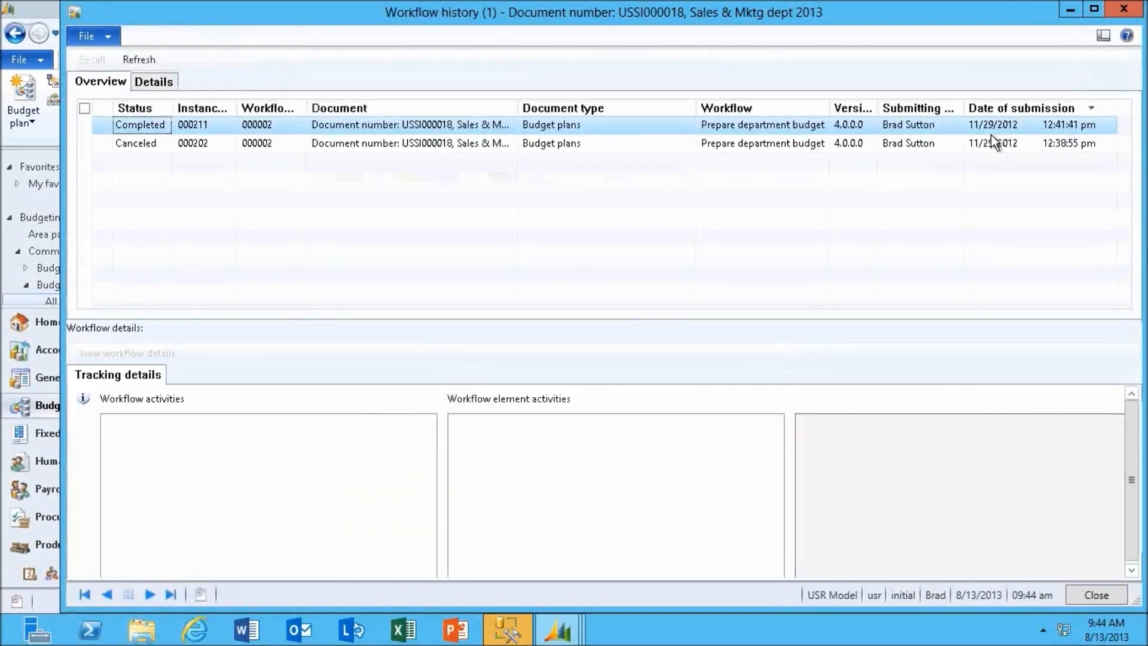
left_click(1079, 593)
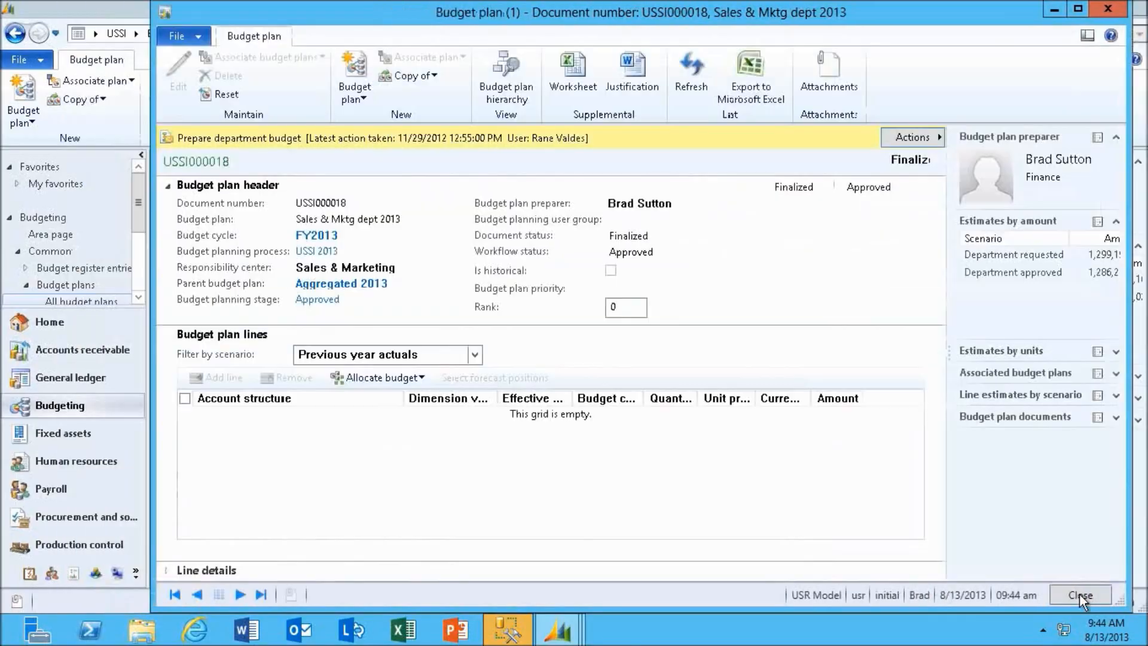
left_click(1097, 11)
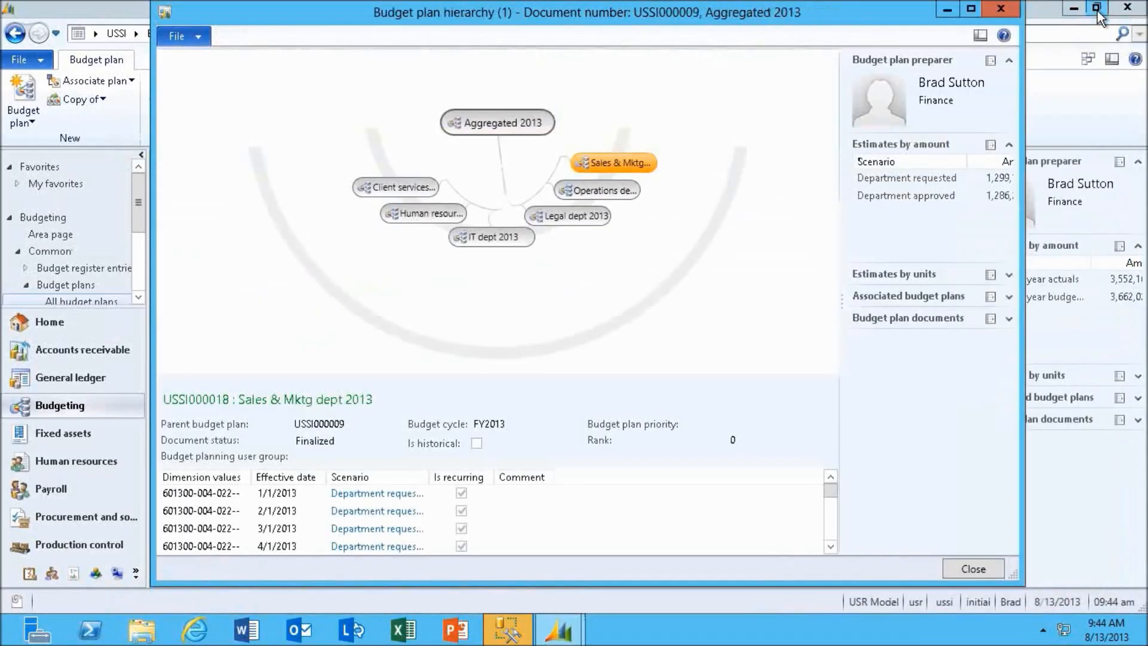
left_click(993, 16)
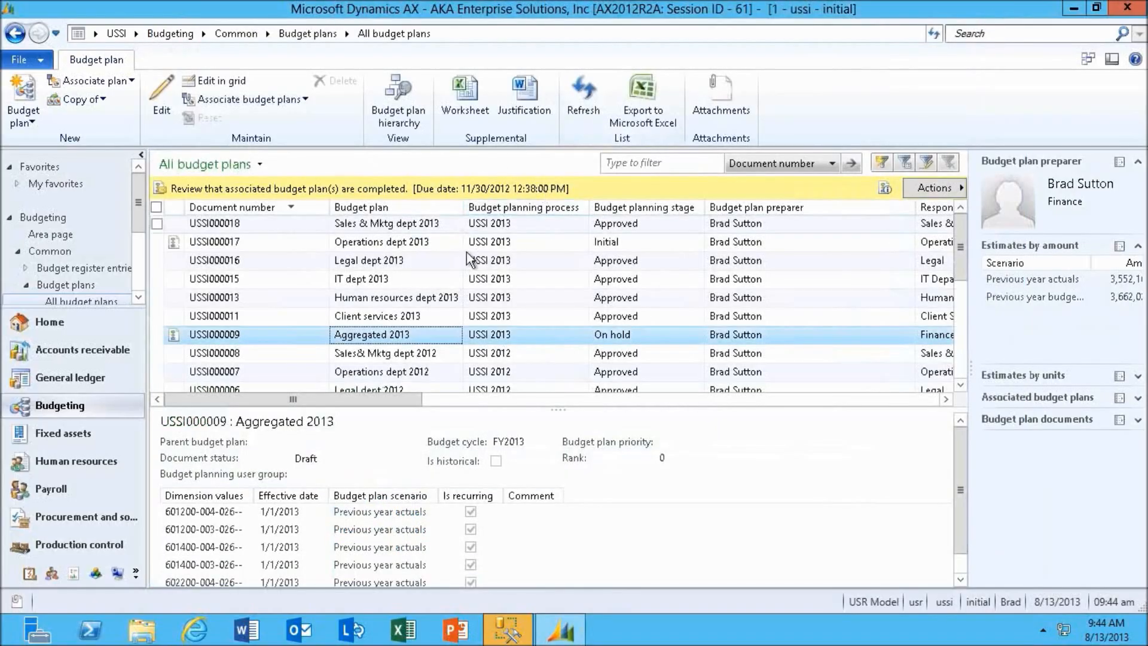
Open the Excel worksheet of the IT dept 2013 budget plan and examine its Total Department Approved column.
left_click(393, 284)
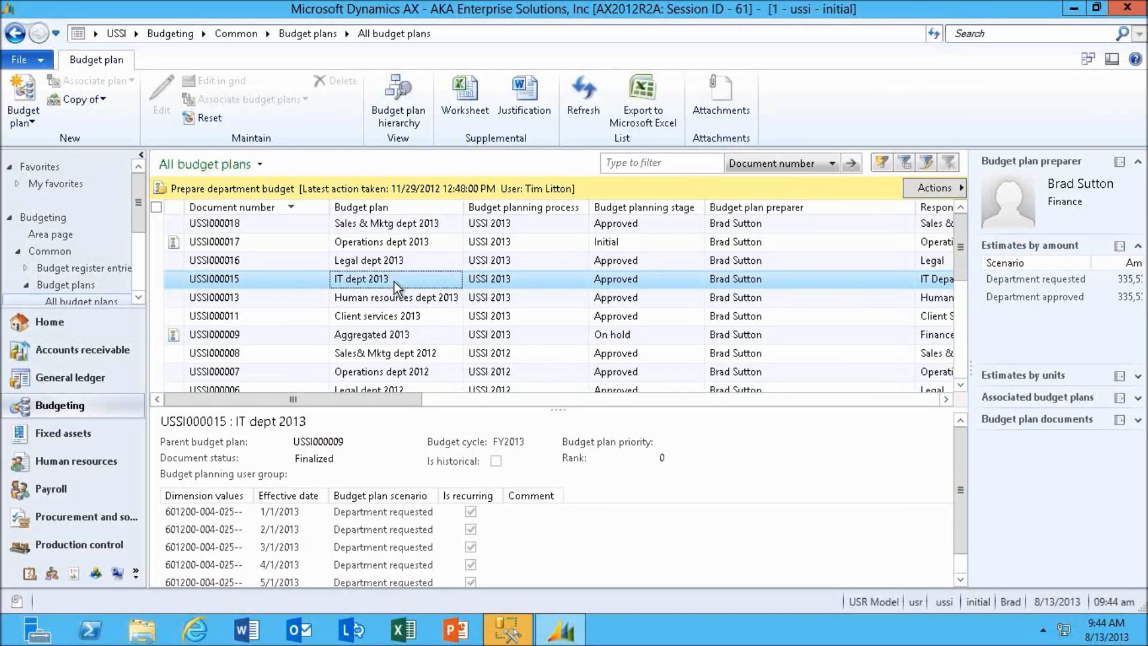
left_click(466, 103)
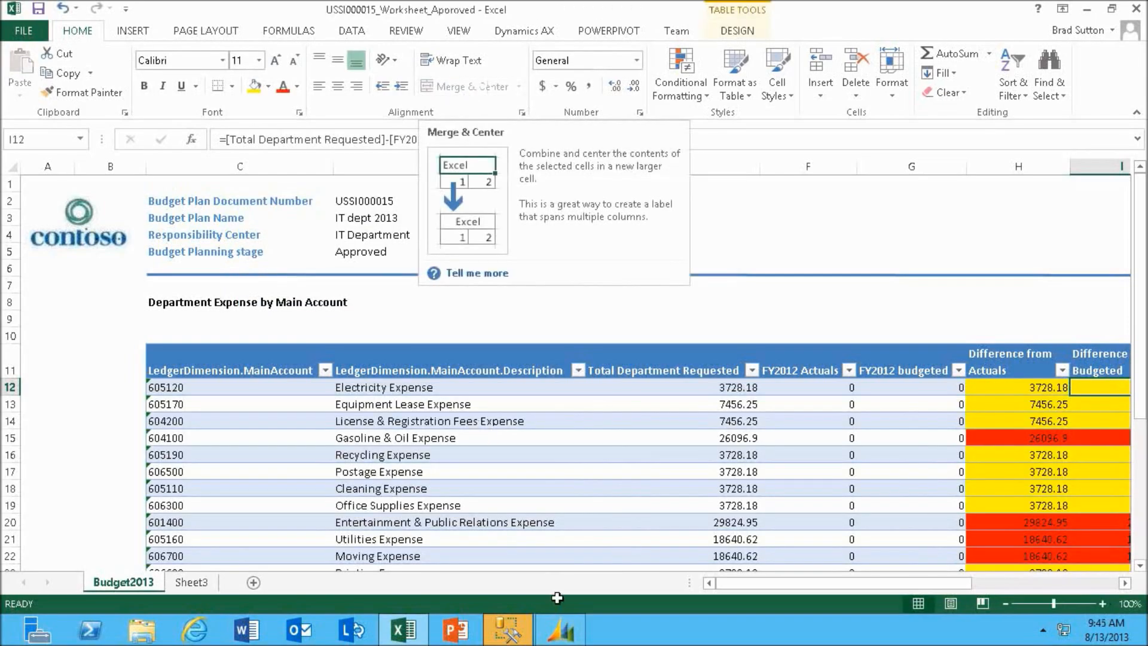
left_click_drag(750, 586, 934, 587)
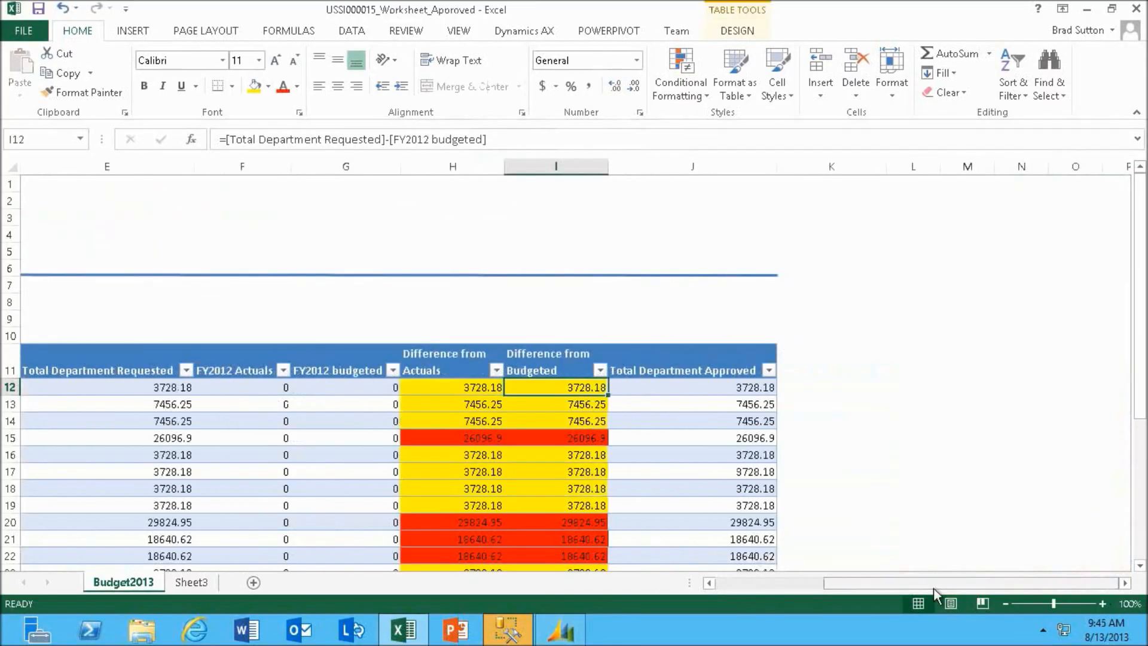
left_click(727, 383)
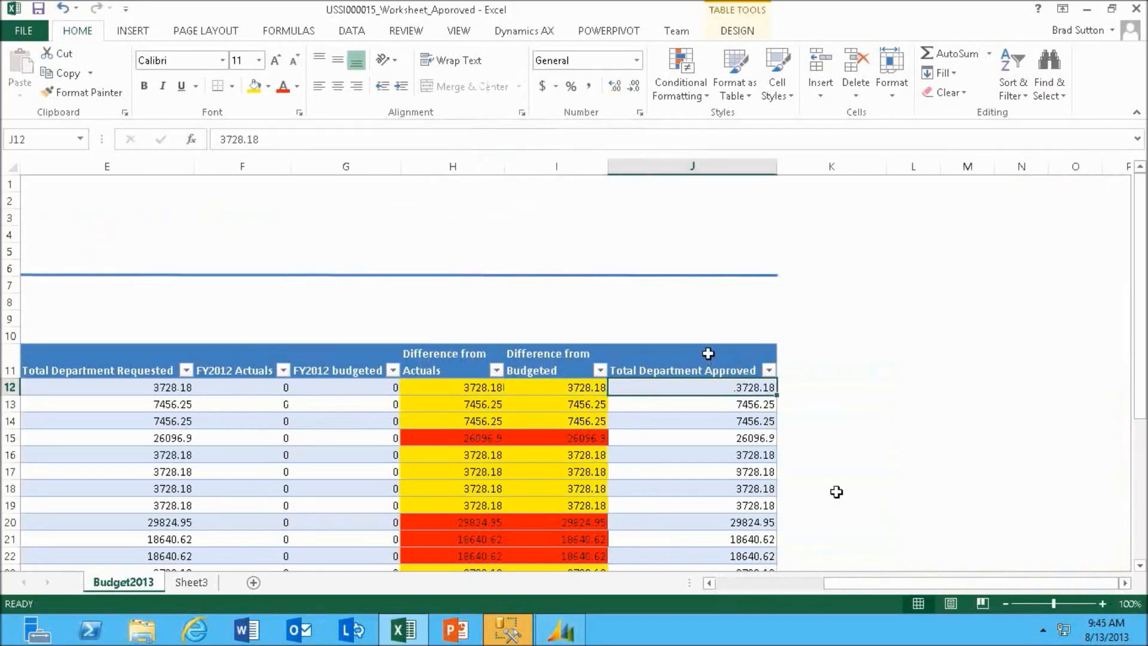
Show the Dynamics AX commands in the worksheet and close the workbook without saving changes.
left_click(518, 36)
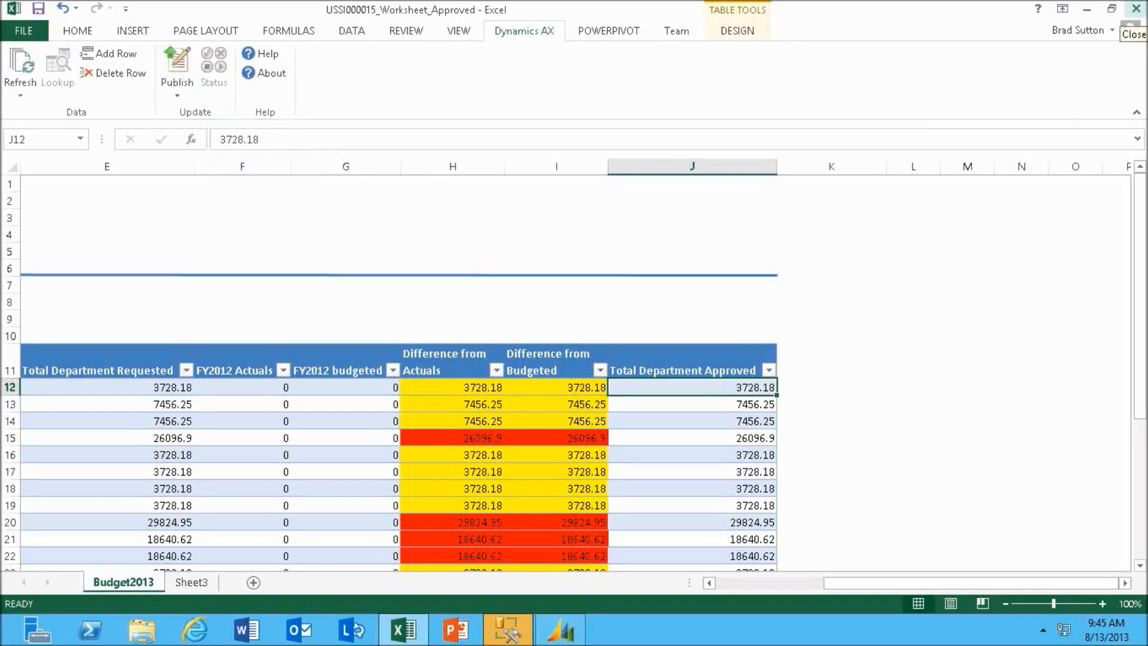
left_click(1135, 9)
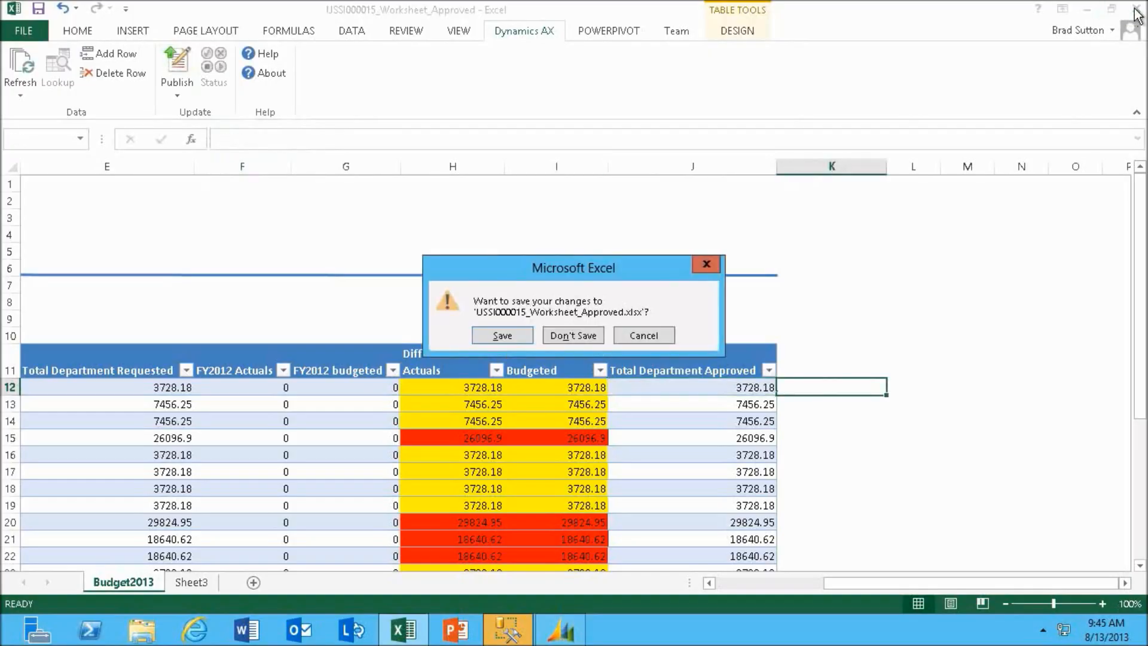
left_click(559, 335)
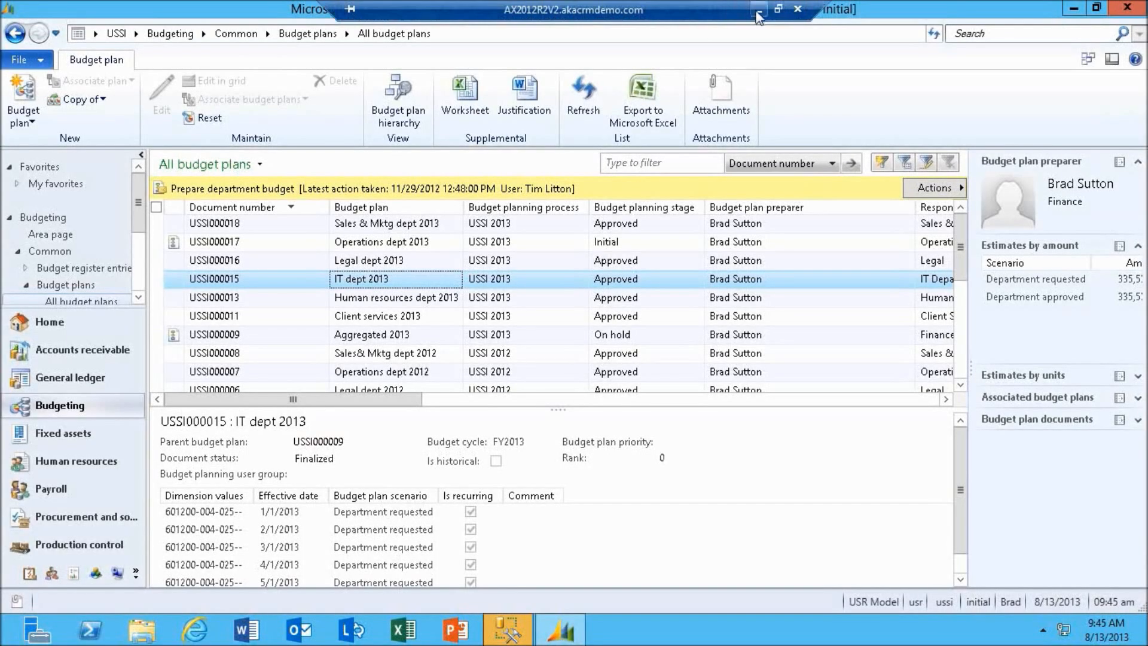
Switch to the budgeting presentation in PowerPoint and start the slide show from the Demonstration Planning slide.
left_click(758, 13)
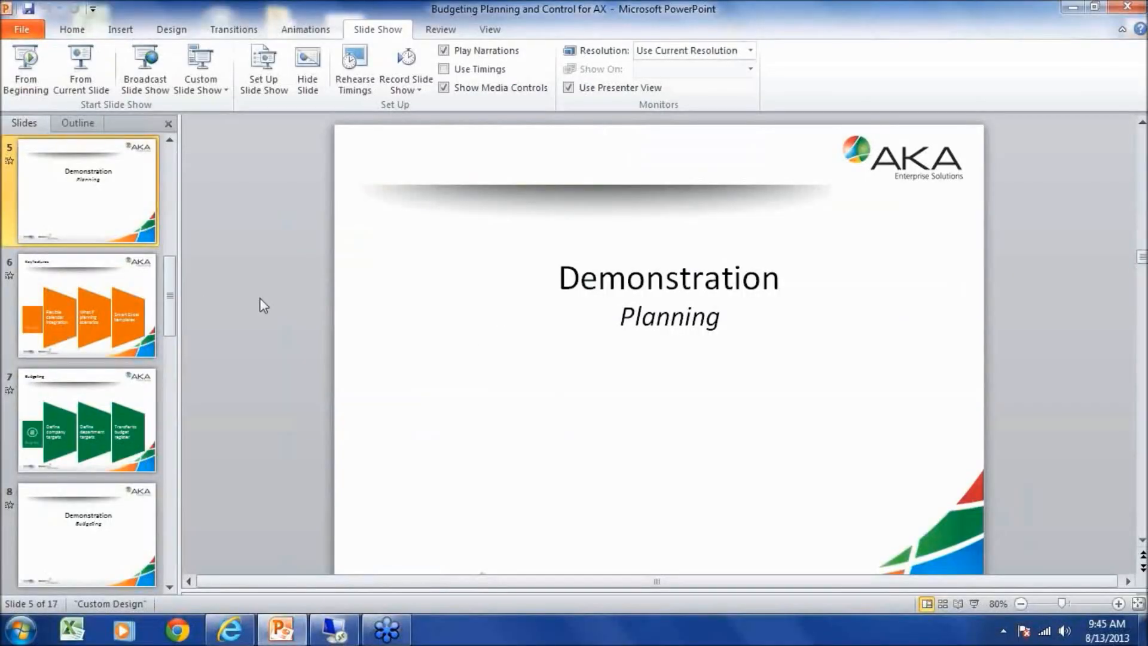
left_click(97, 80)
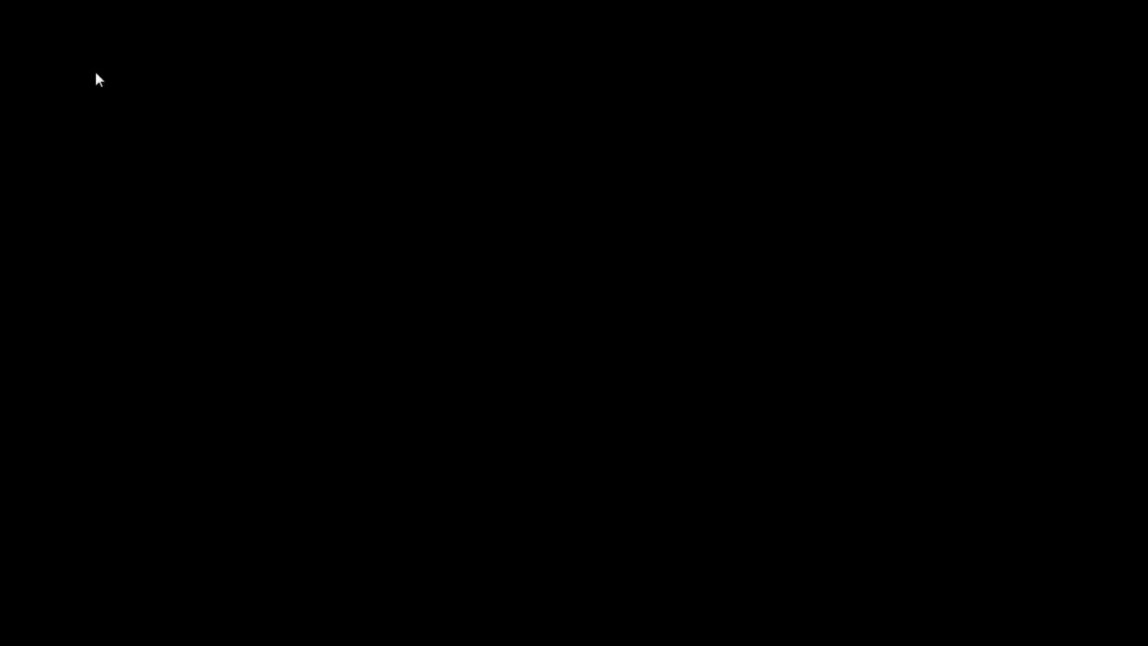
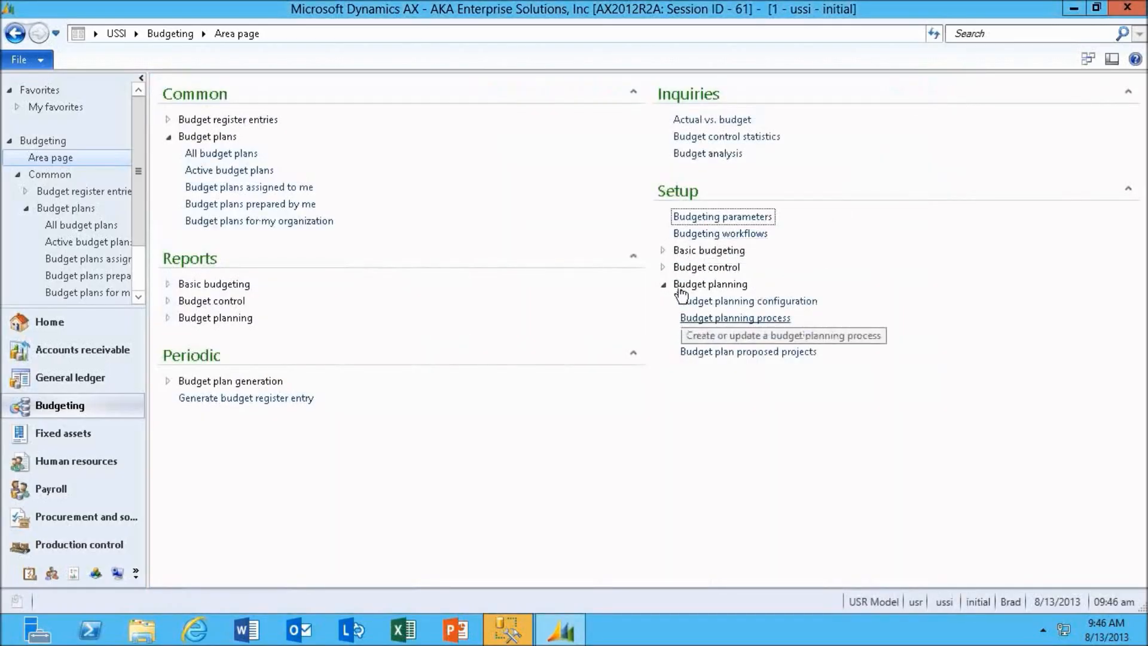
Open the budget planning process setup, expand the process administration section of FY2013R1, and maximize the window.
left_click(669, 270)
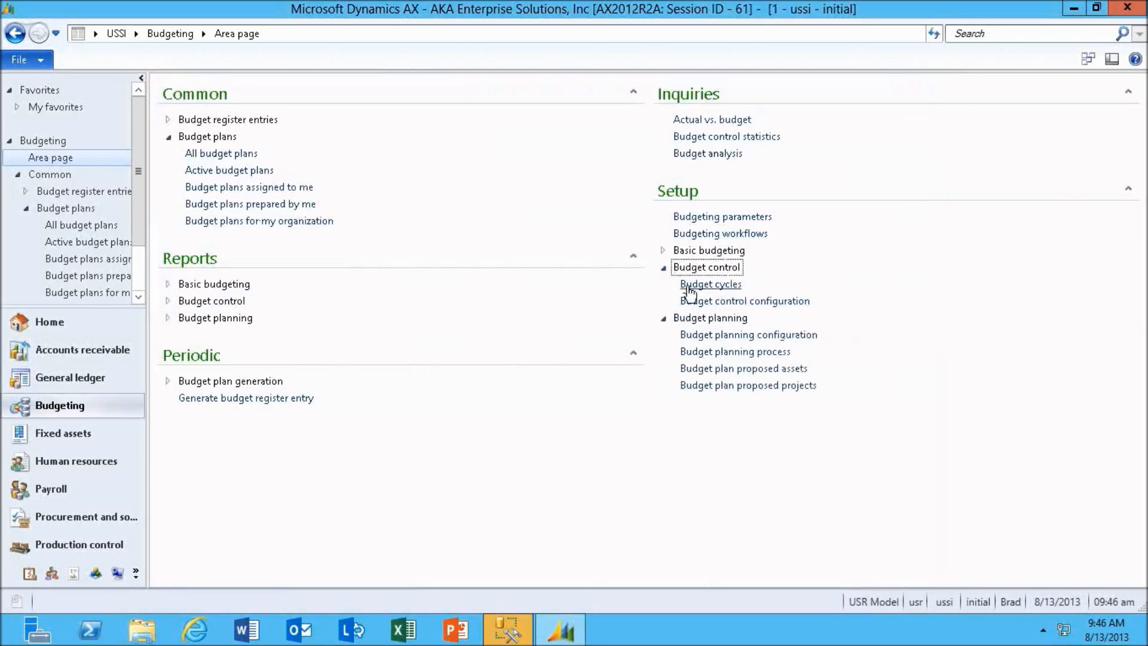
left_click(715, 354)
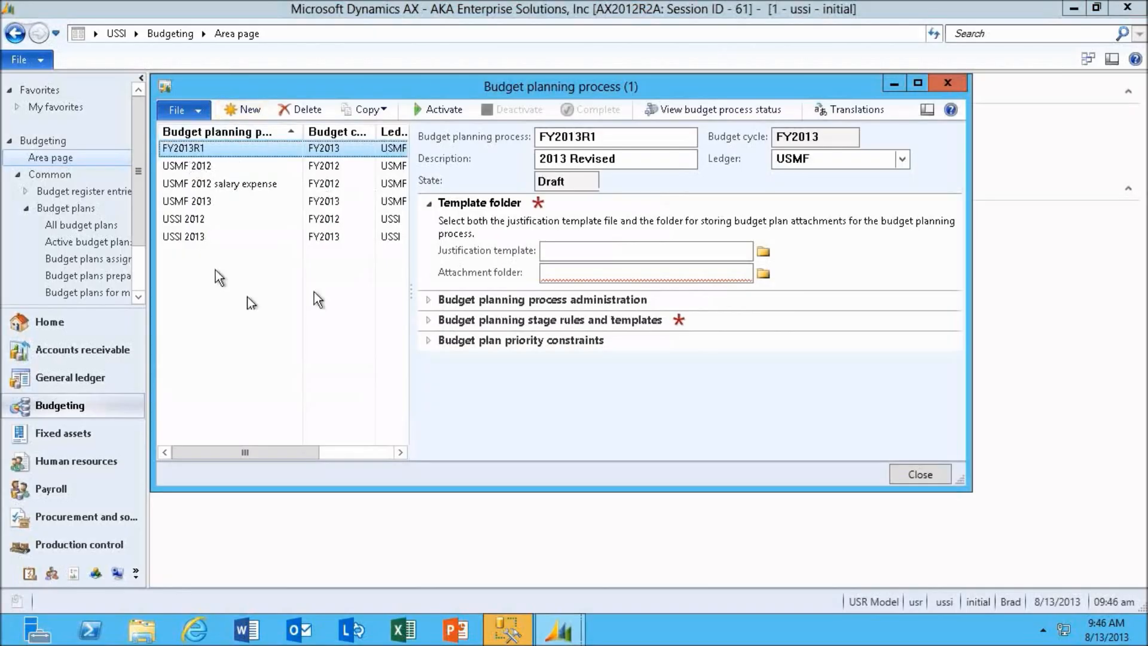
left_click(426, 301)
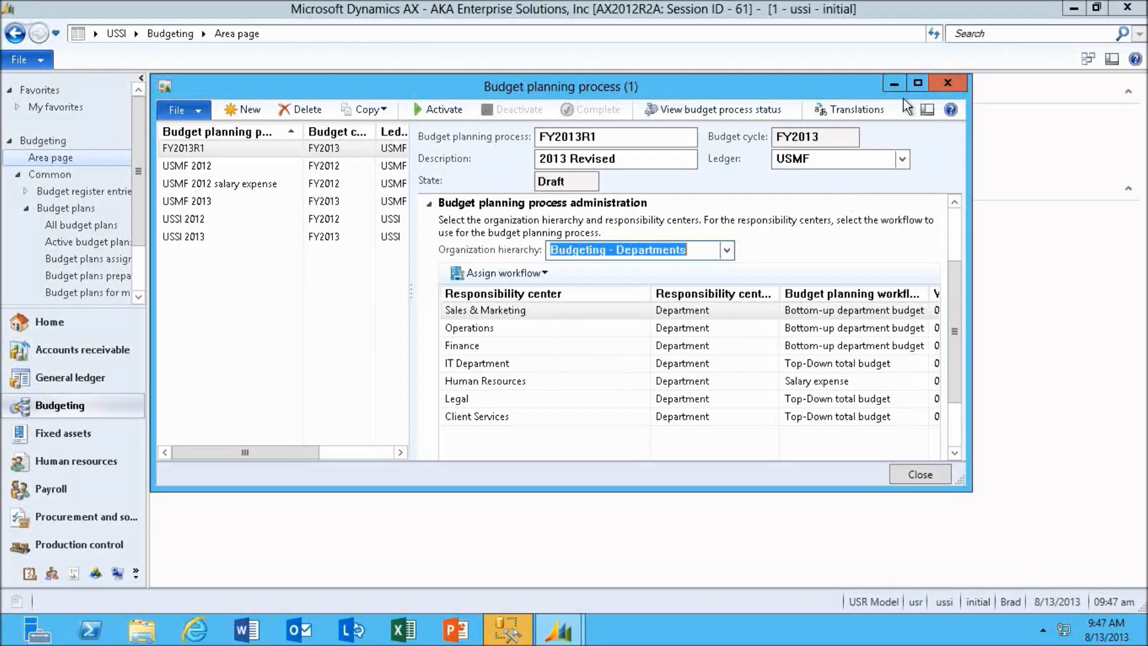
left_click(917, 83)
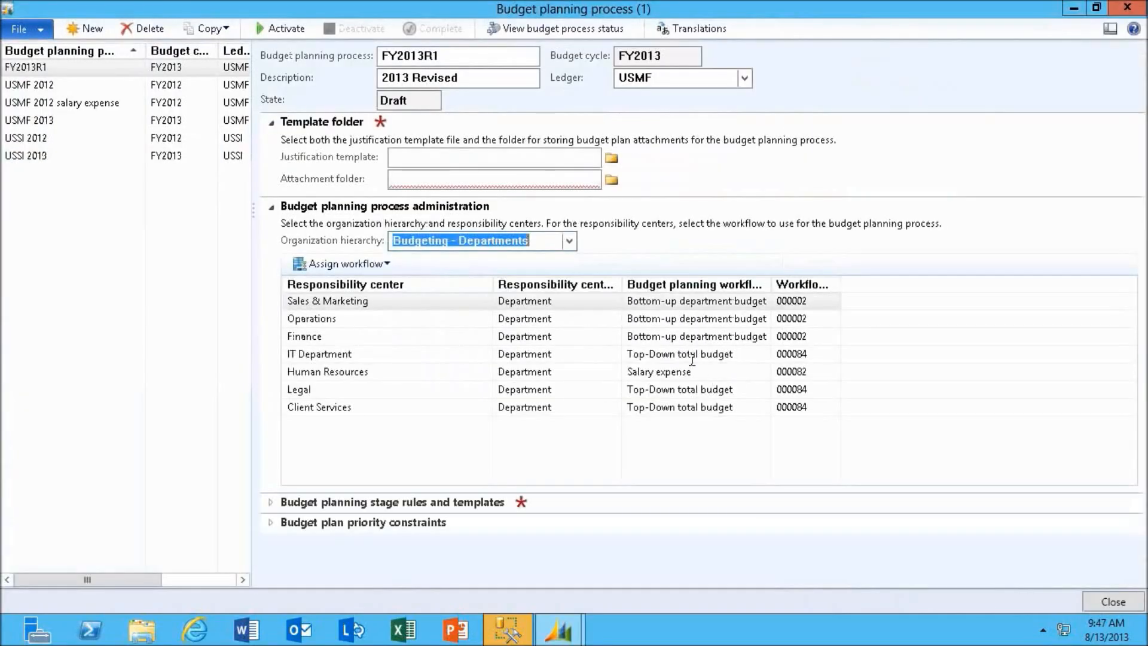
Examine the workflows and workflow IDs assigned to the responsibility centers of FY2013R1, and close the budget planning process window.
mouse_move(663, 309)
mouse_move(642, 352)
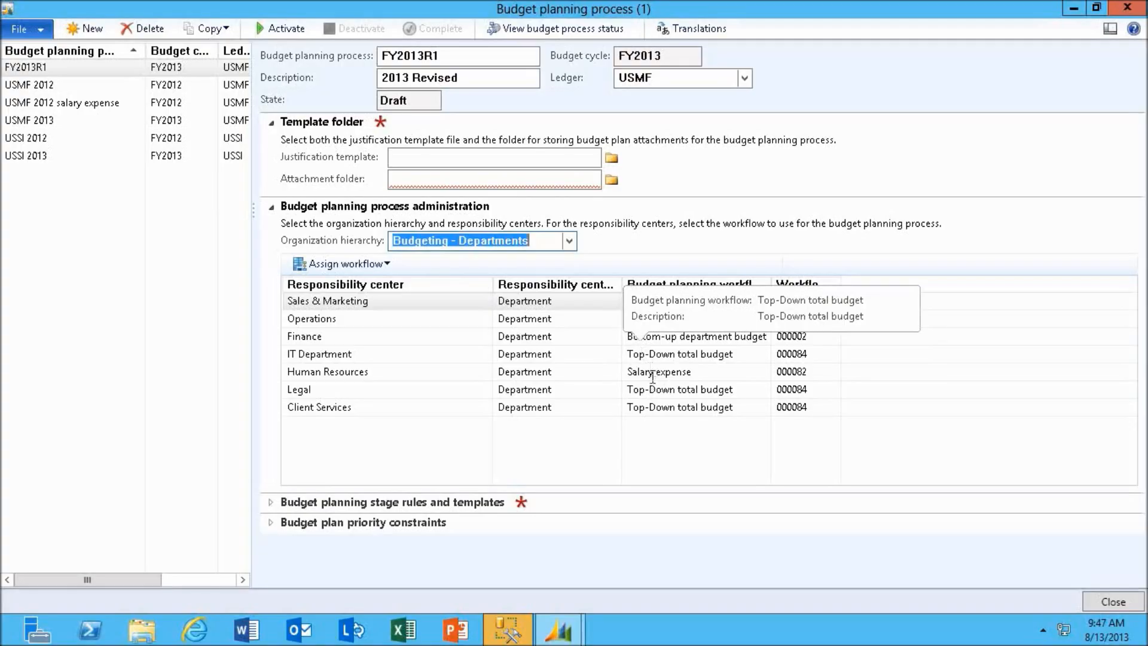
mouse_move(652, 375)
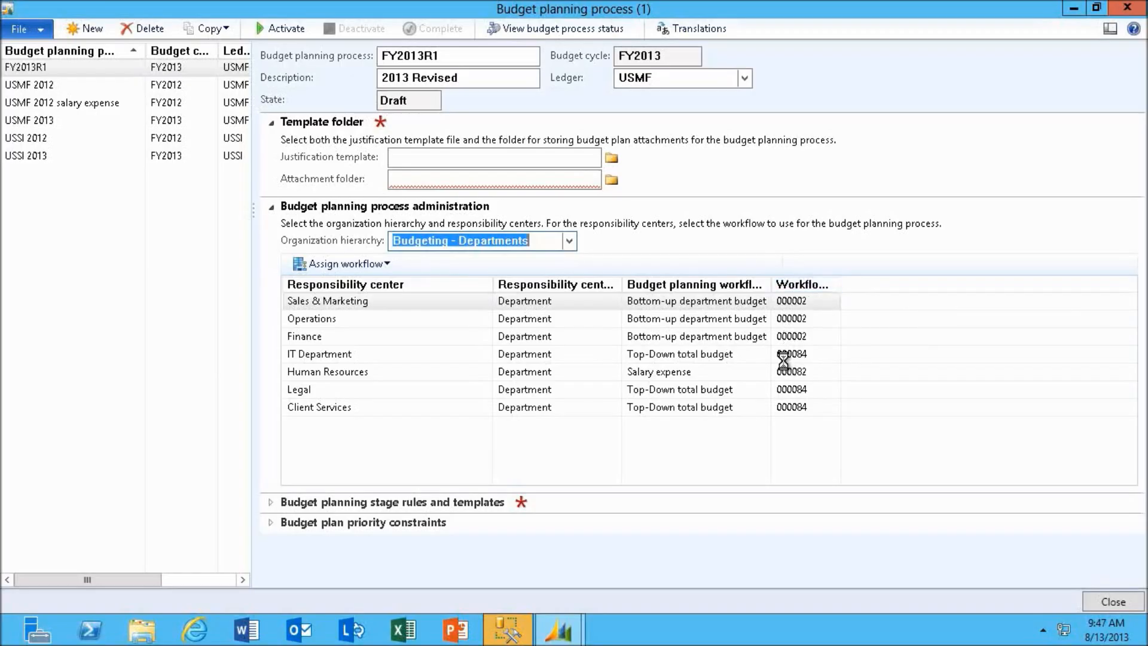
mouse_move(784, 361)
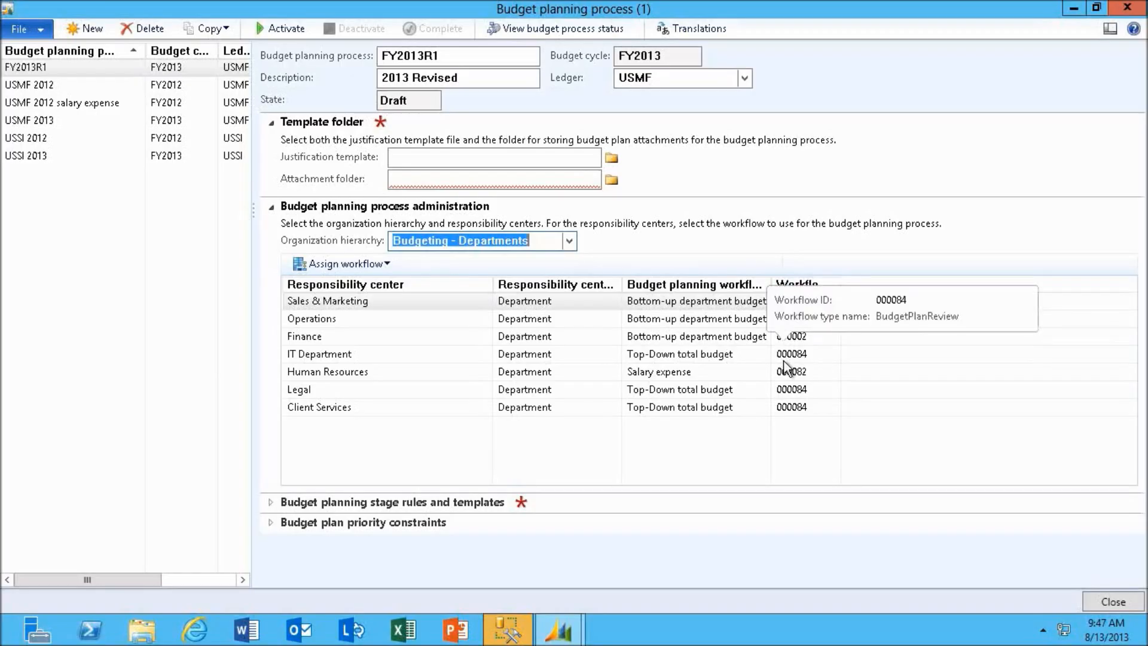
left_click(1104, 605)
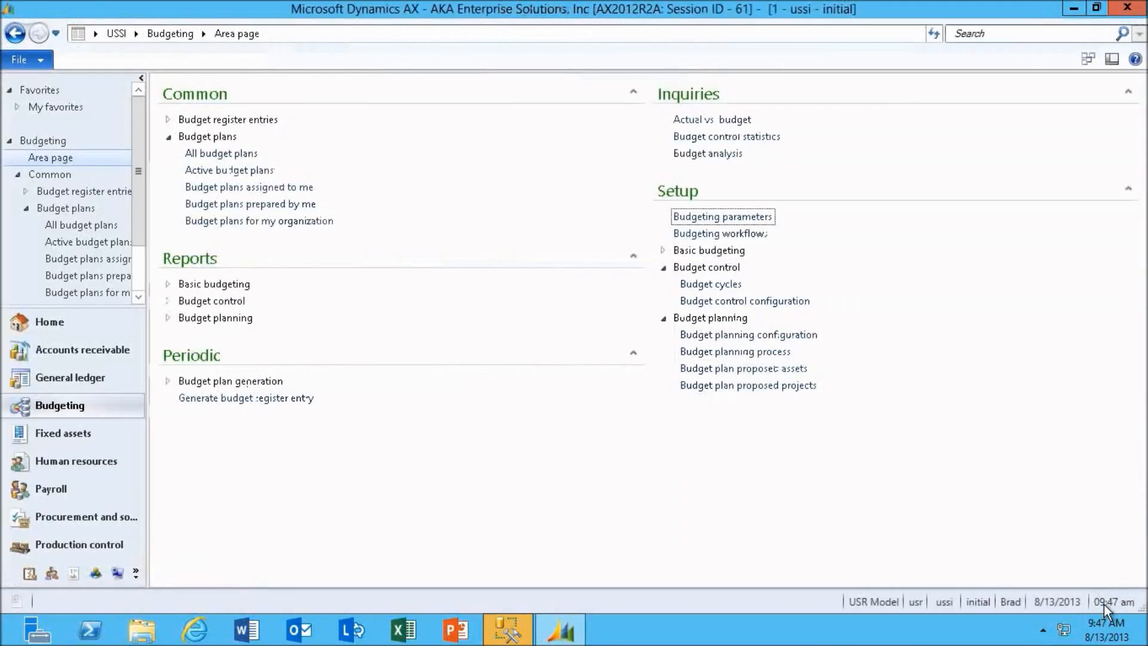
Open the form for generating a budget plan from the general ledger and set the source fiscal year to 2013.
left_click(214, 380)
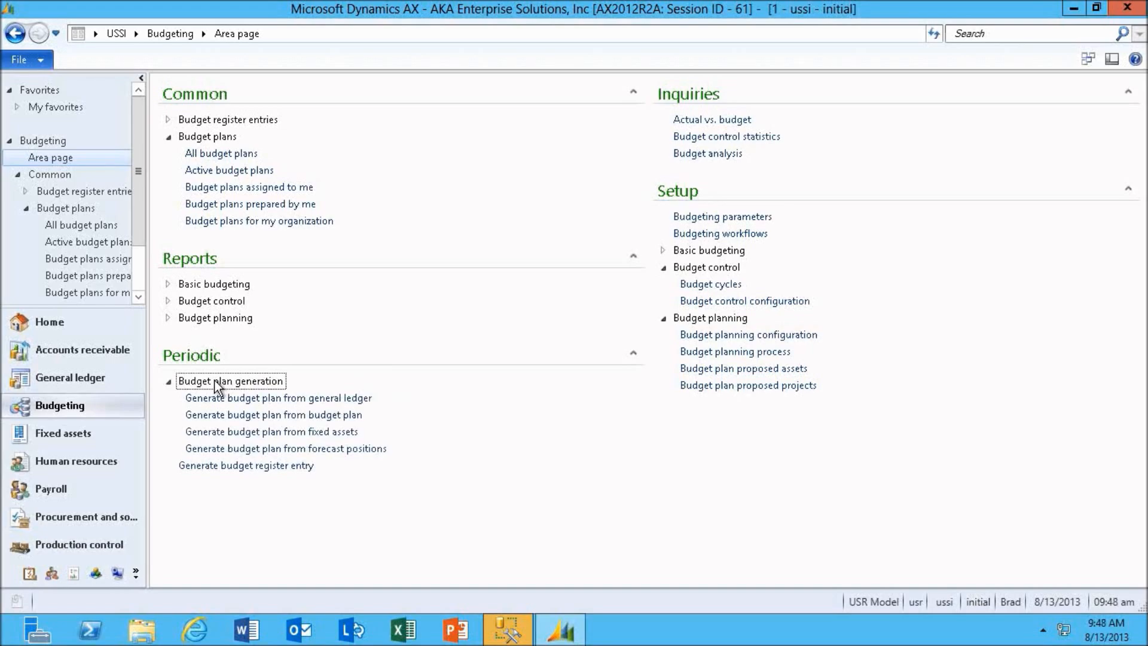
left_click(235, 397)
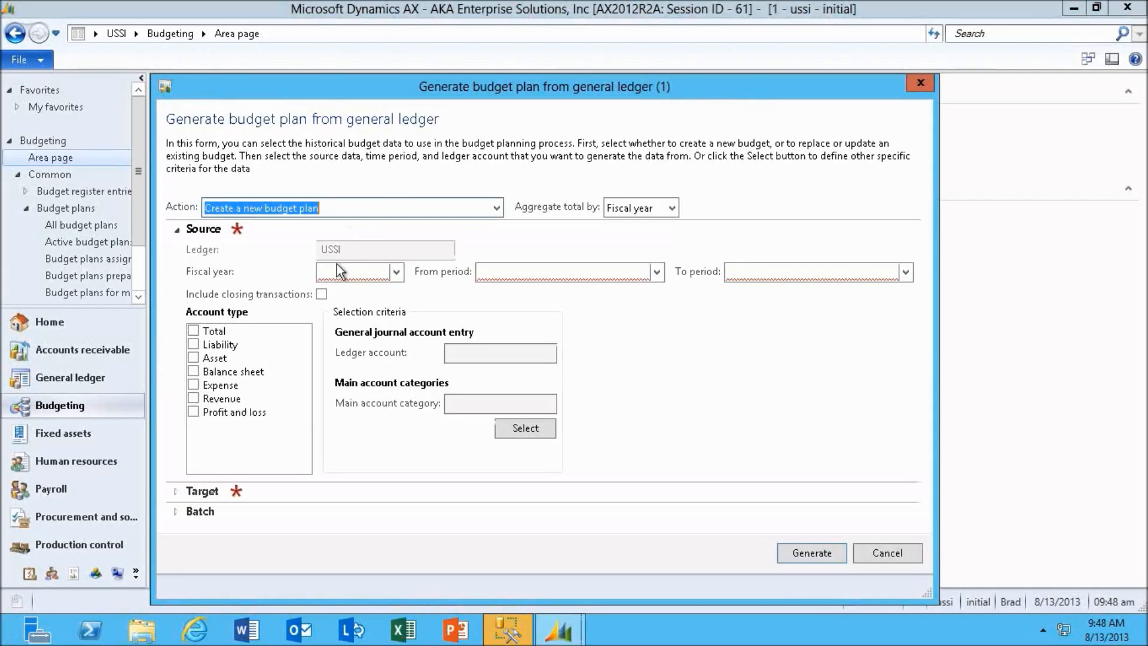
left_click(394, 272)
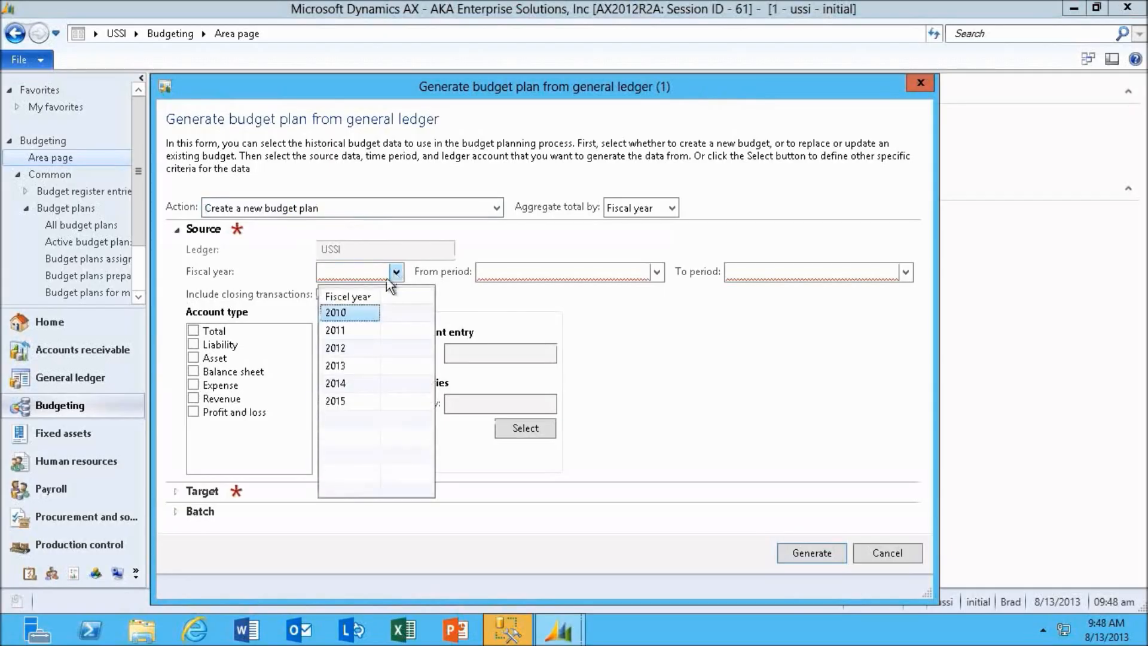
left_click(336, 369)
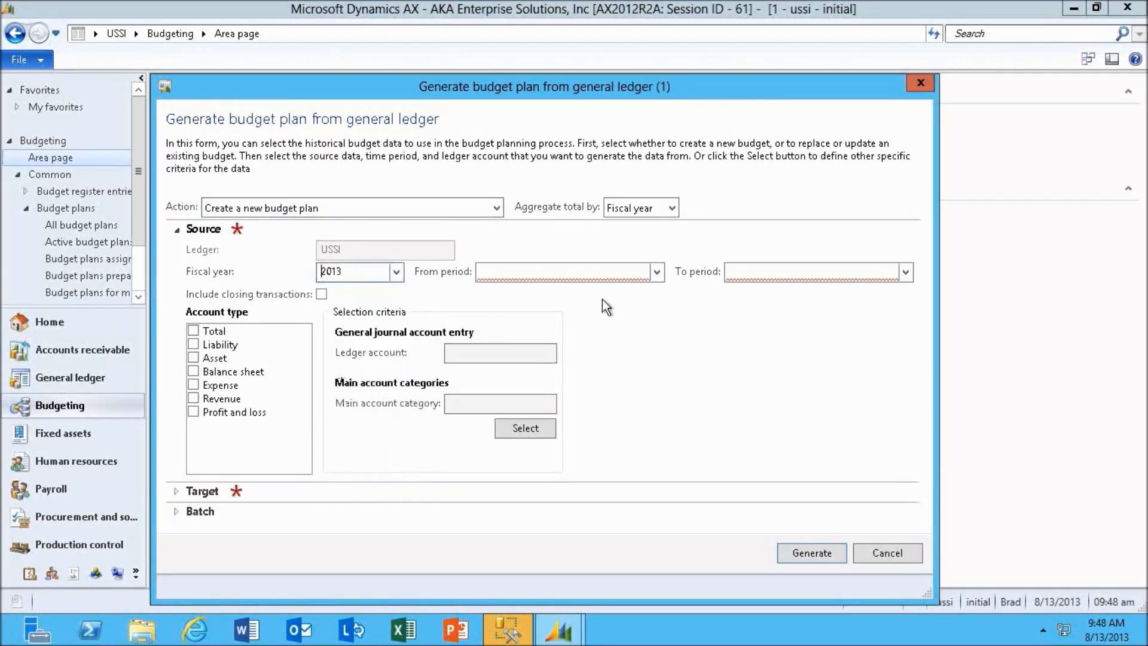
Set the source period range from Period 1 to Period 12 and include the Expense account type.
left_click(658, 272)
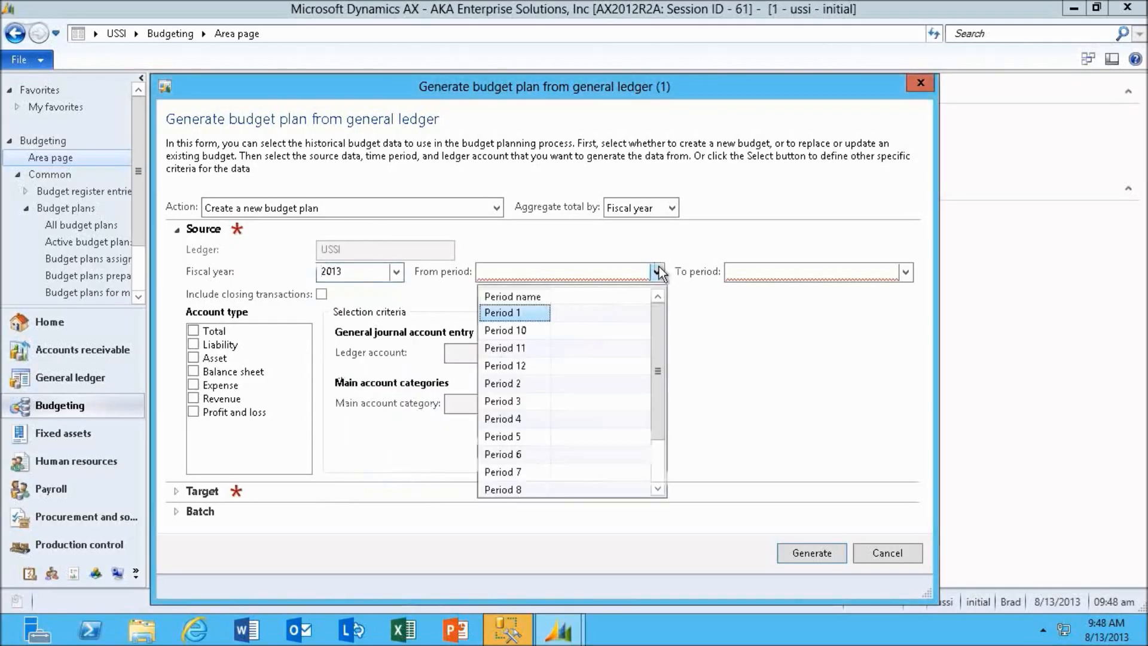
left_click(517, 313)
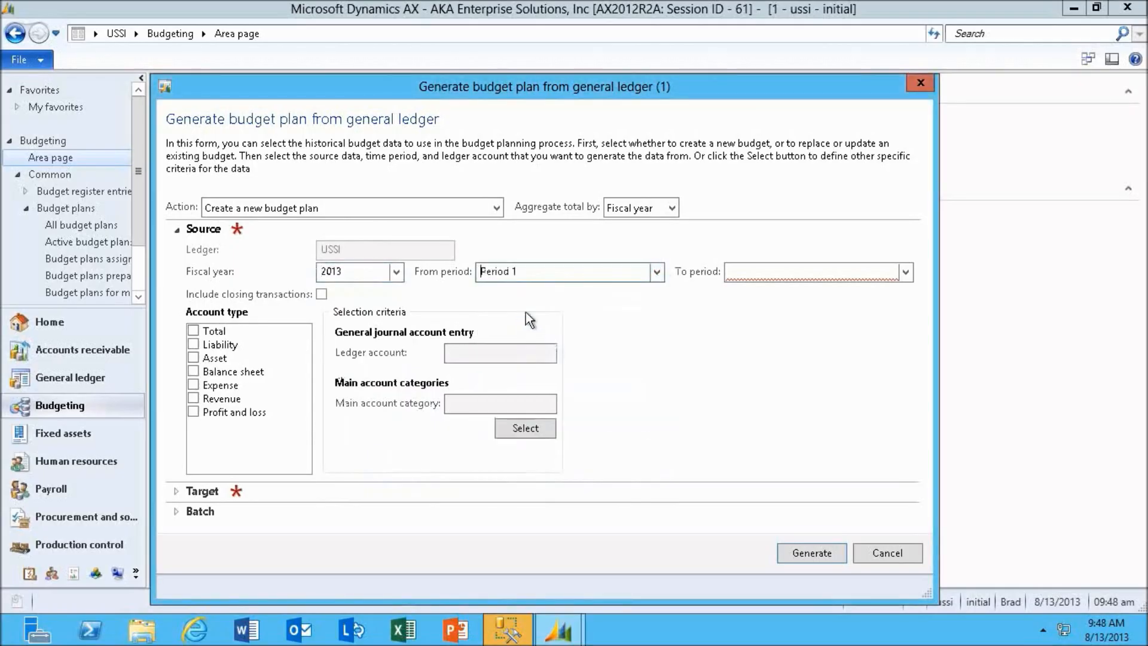
left_click(905, 272)
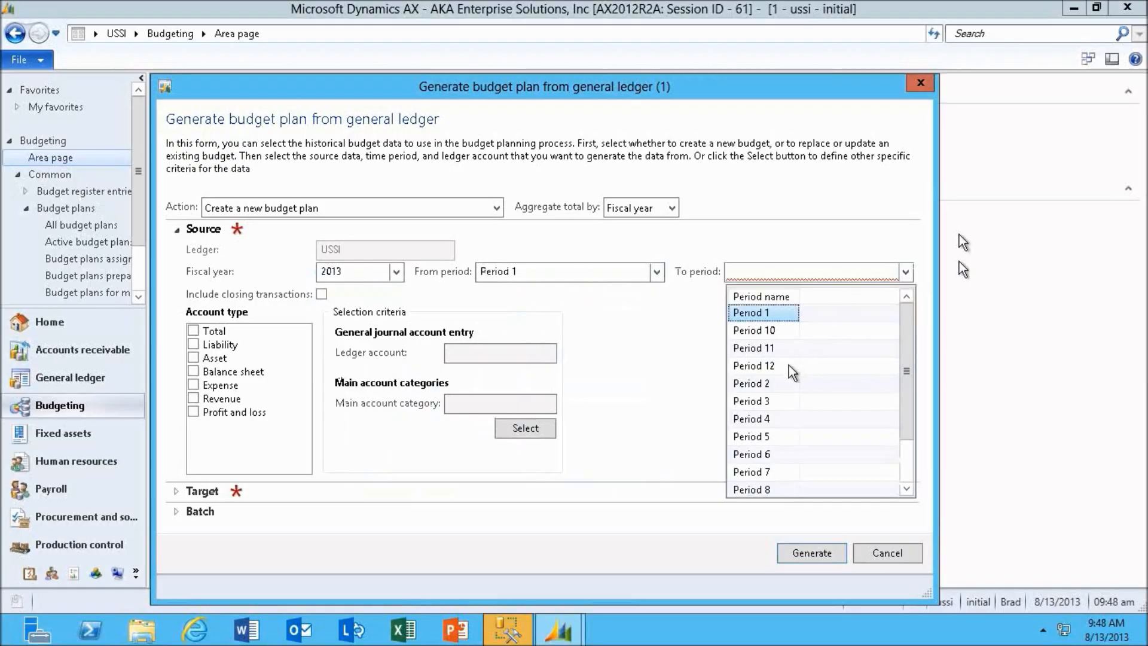
left_click(795, 366)
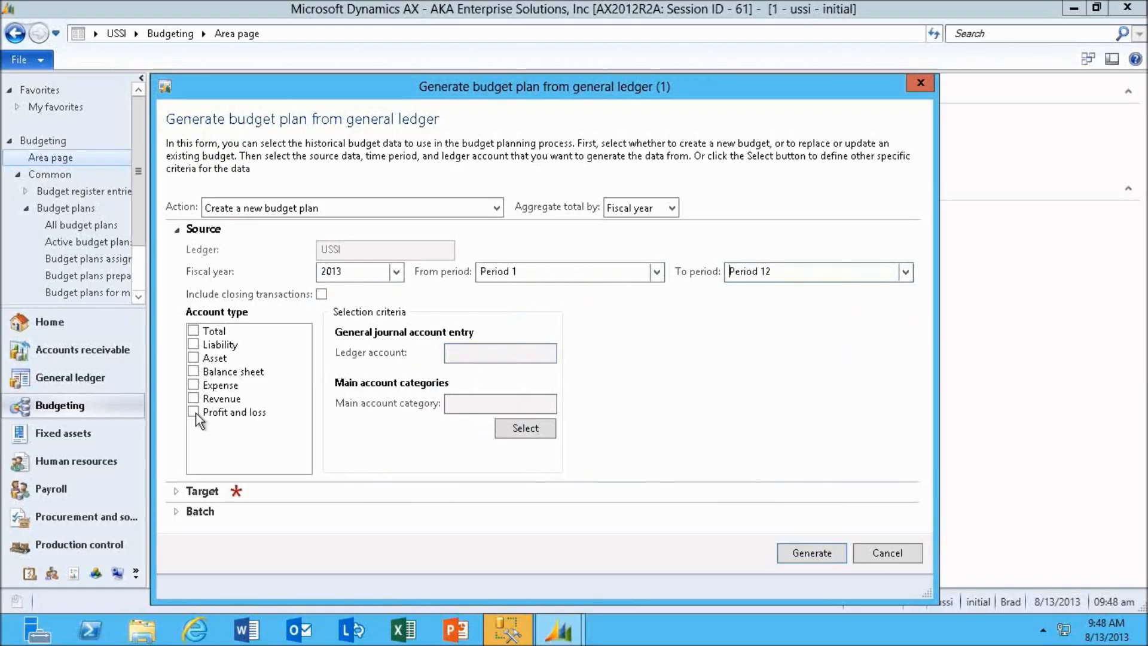
left_click(193, 385)
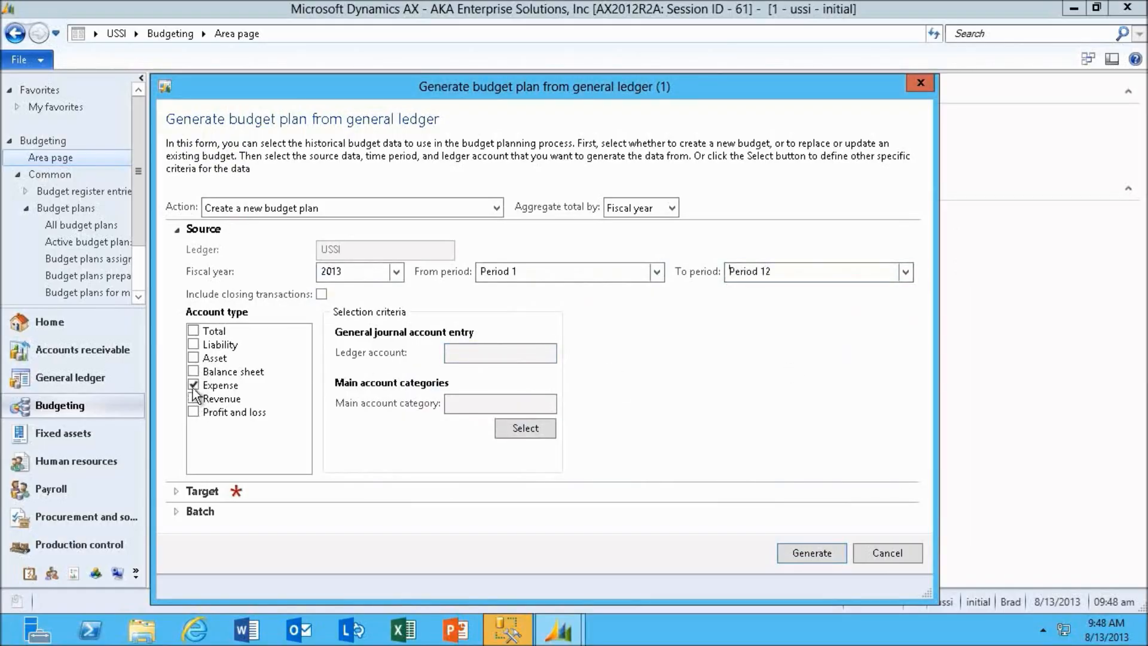
In the target section, choose the USSI 2013 budget planning process and set Historical to No.
left_click(177, 491)
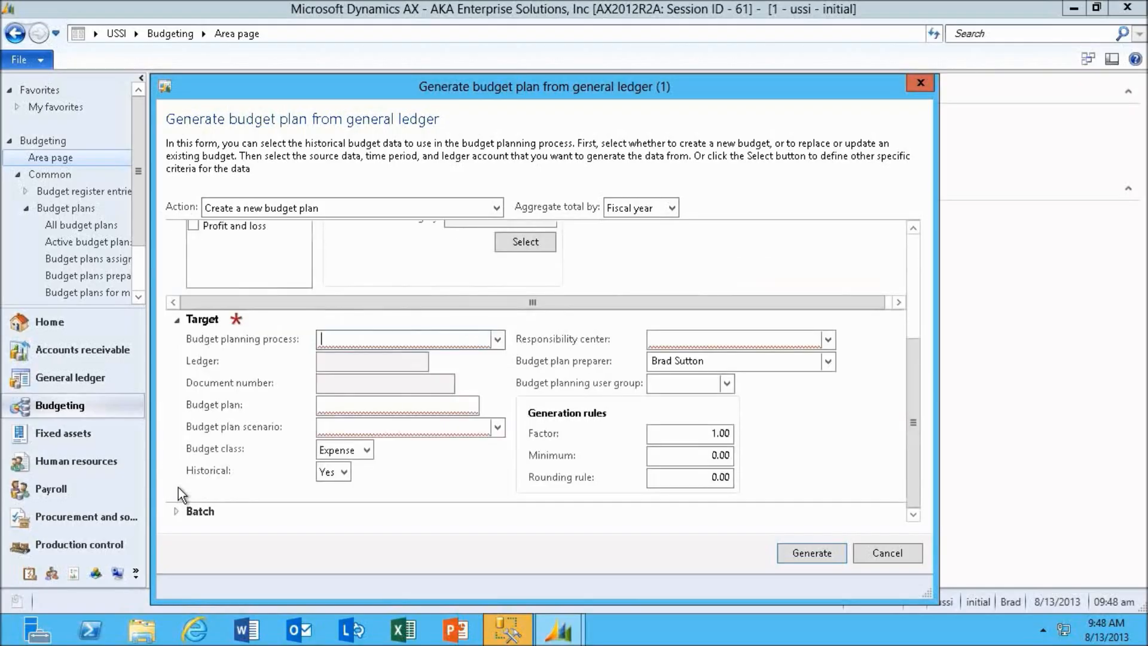
left_click(496, 341)
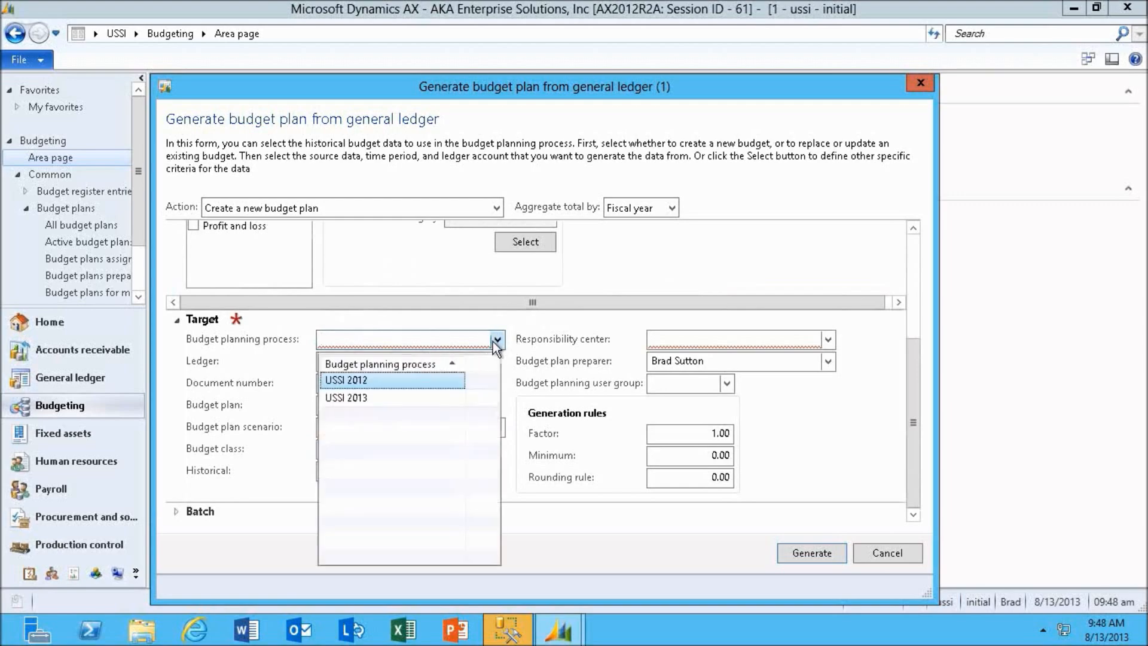
left_click(371, 400)
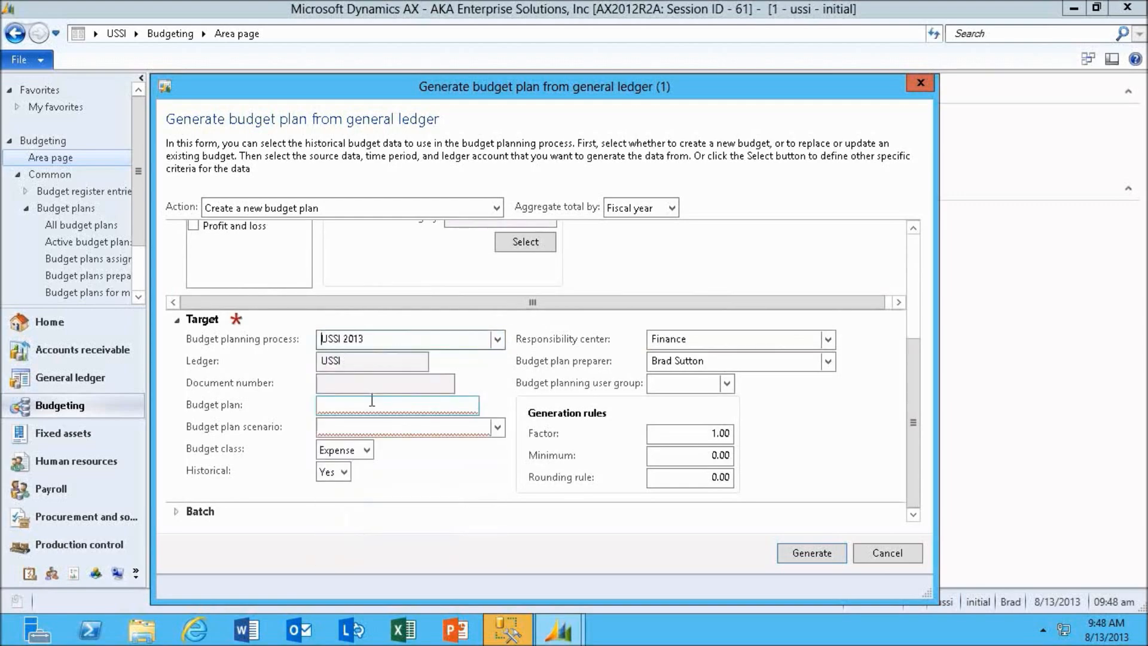
left_click(345, 472)
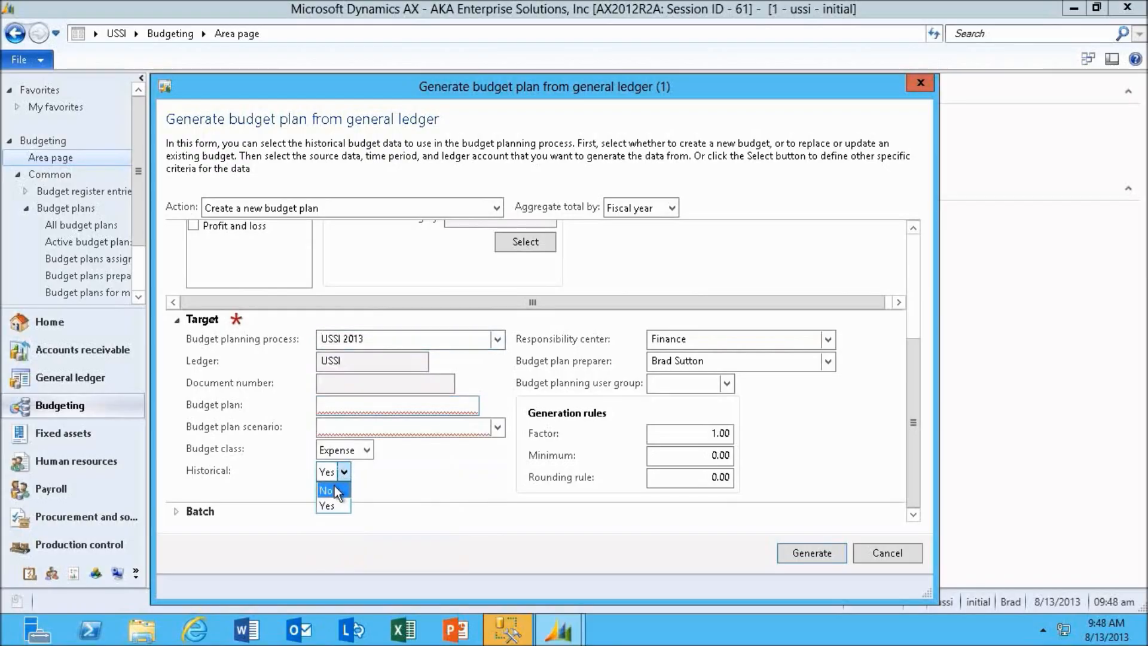
left_click(335, 489)
Name the target budget plan USSI2013 R2 and assign it the Previous year budgeted scenario.
left_click(466, 402)
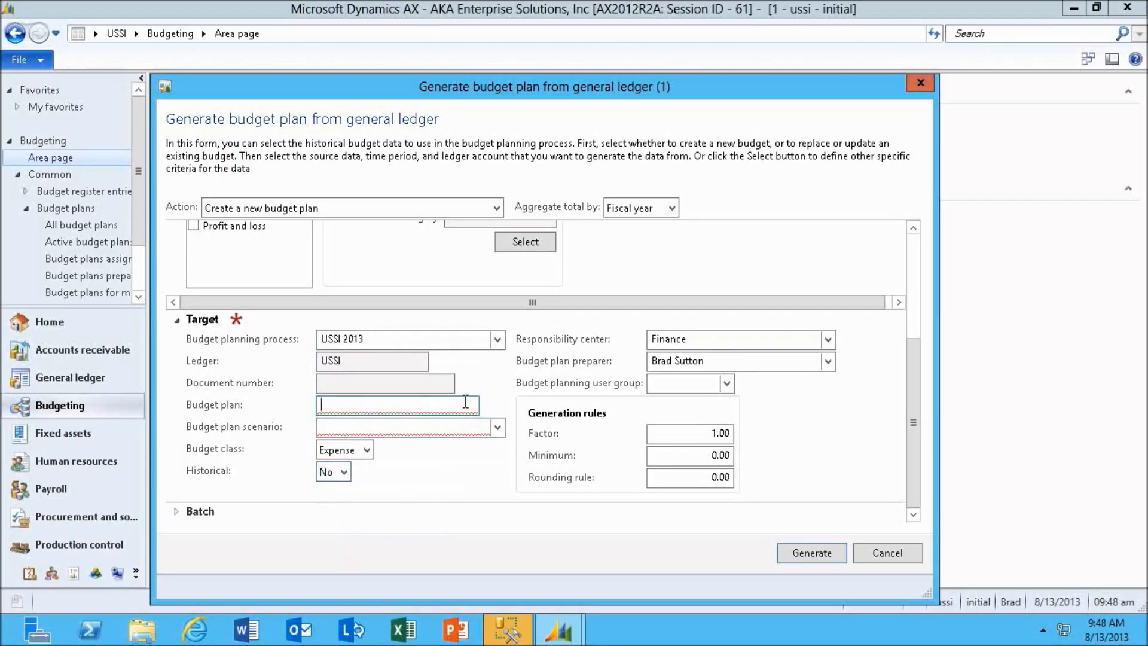
type("USSI20")
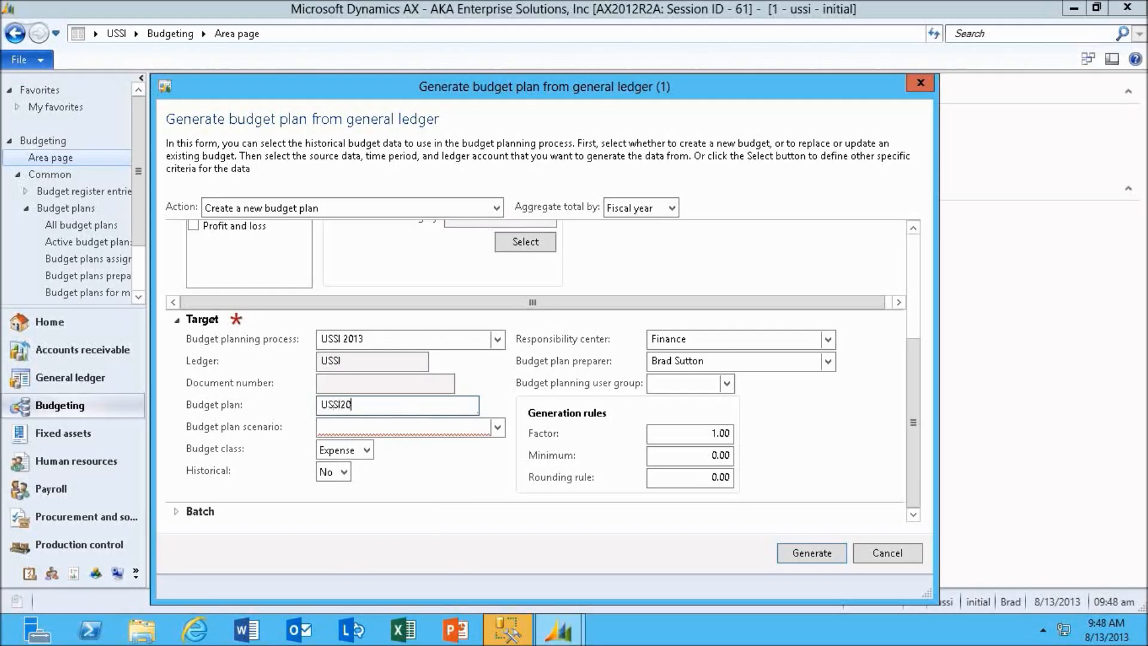
type("13'R2")
key("Tab")
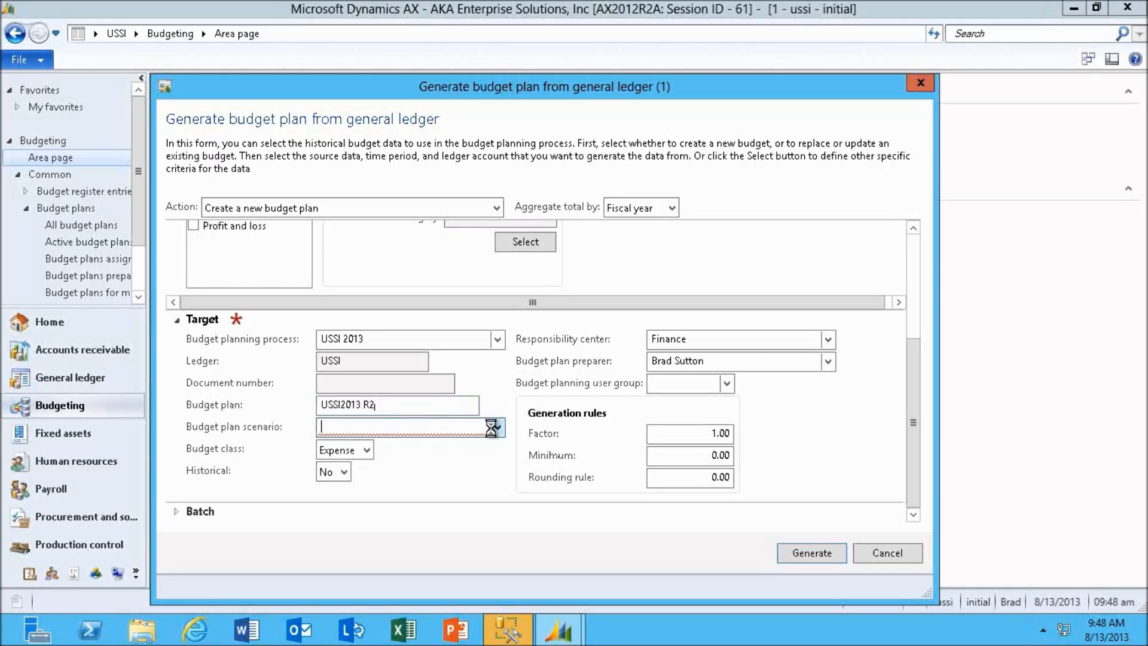
left_click(498, 427)
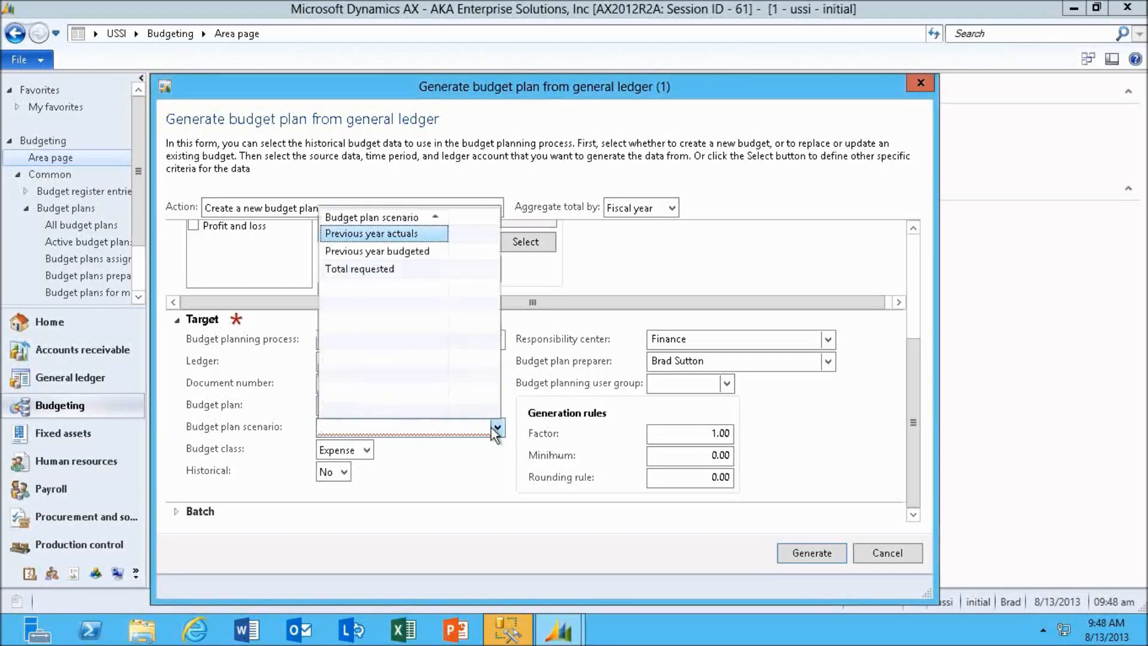
left_click(375, 251)
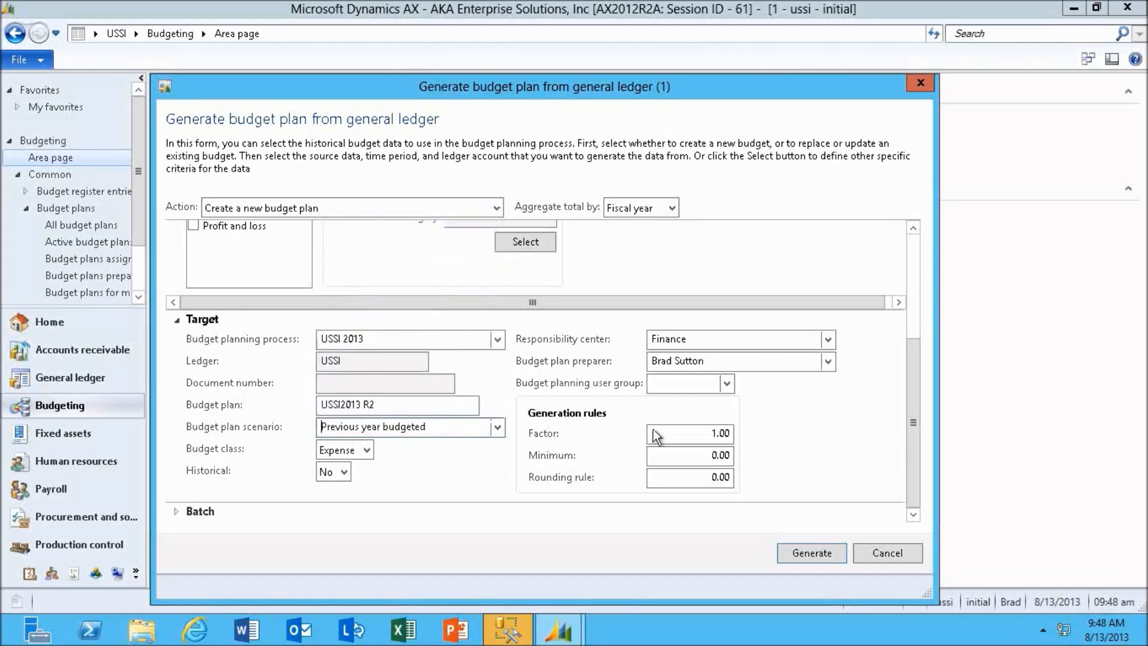
Set the generation factor to 1.15 and the rounding rule to 10, generate the budget plan, and close the message log.
left_click(693, 436)
double_click(692, 436)
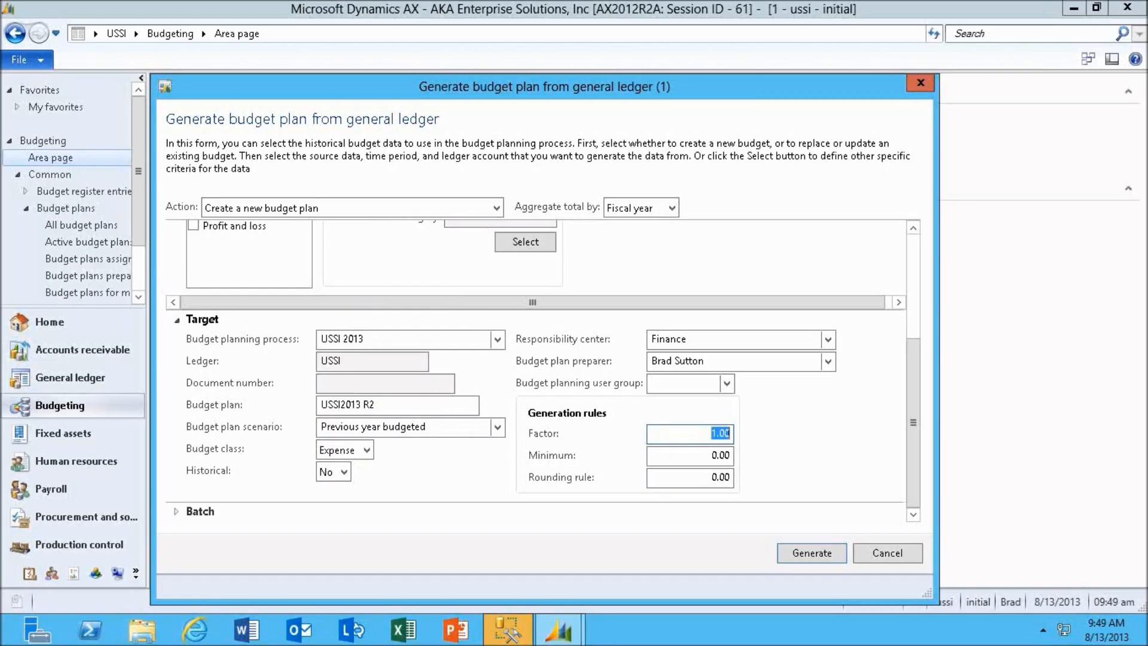
type("1.15")
key("Tab")
key("Tab")
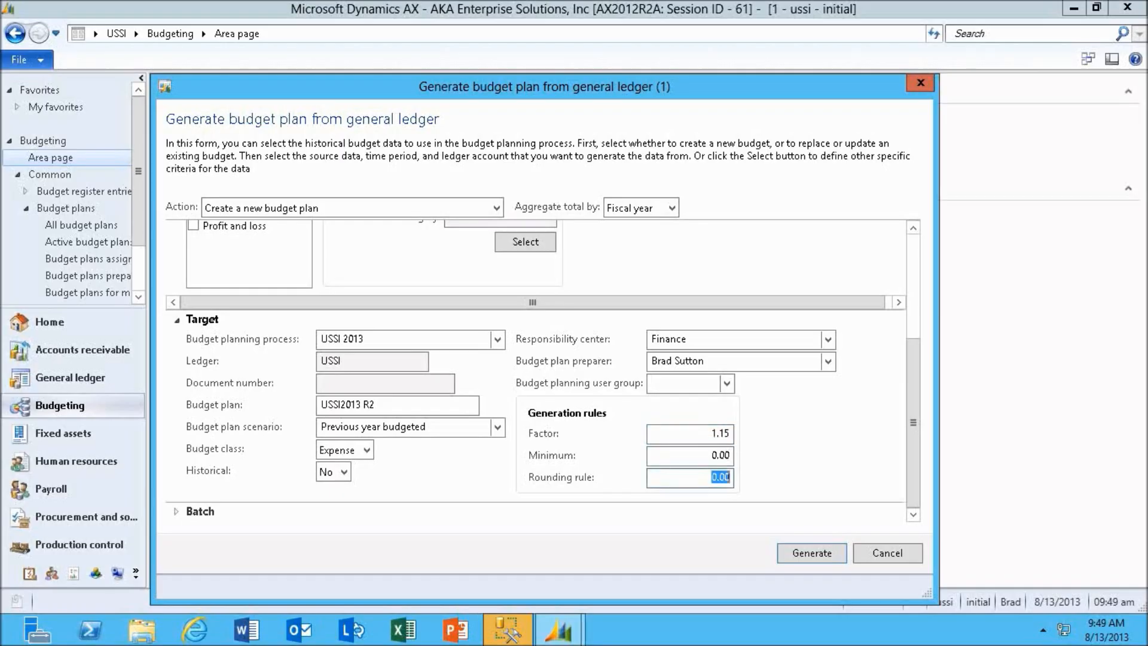
type("10")
left_click(807, 556)
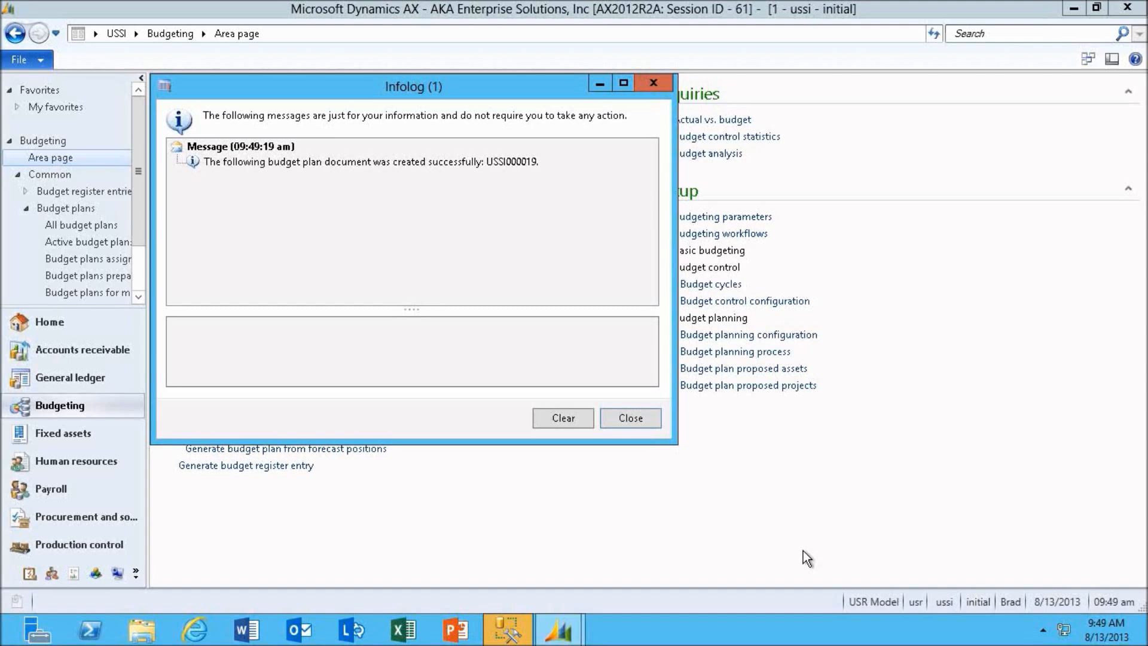
left_click(640, 424)
Show all budget plans sorted ascending by document number and select the USSI2013 R2 plan to view its details.
left_click(235, 155)
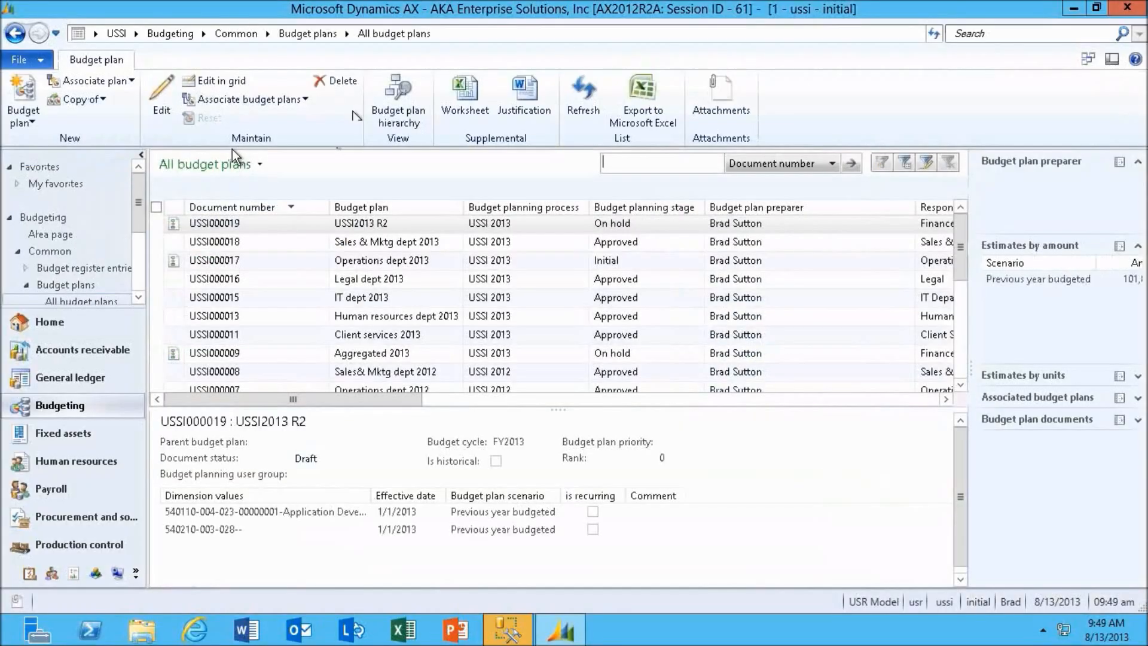
left_click(285, 208)
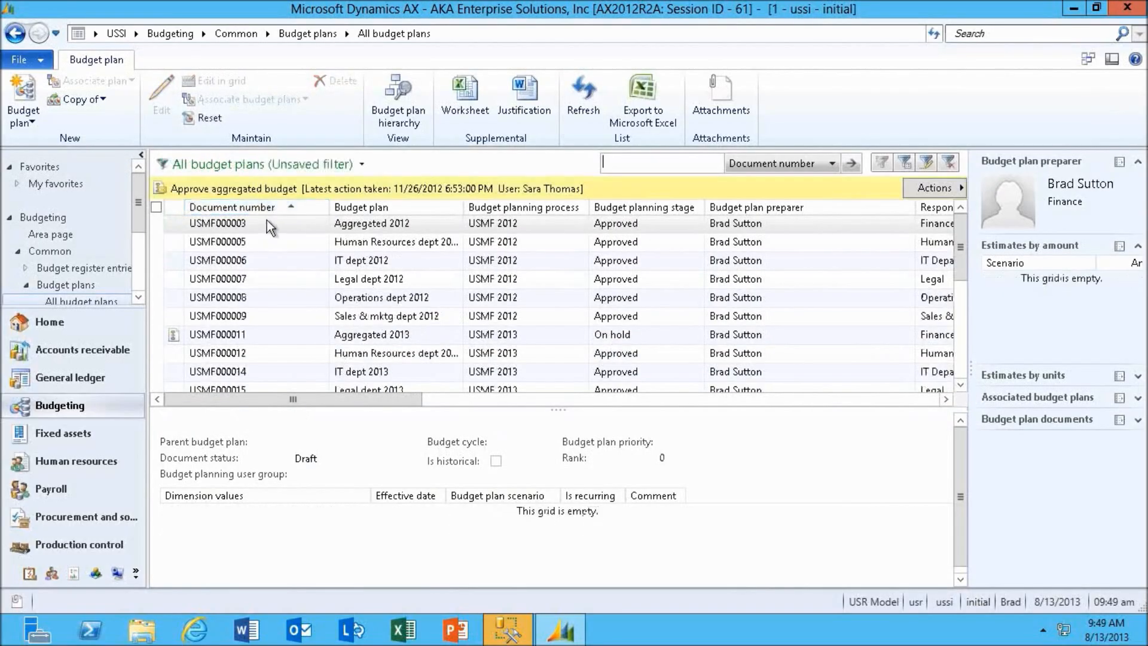
left_click(960, 384)
left_click(960, 385)
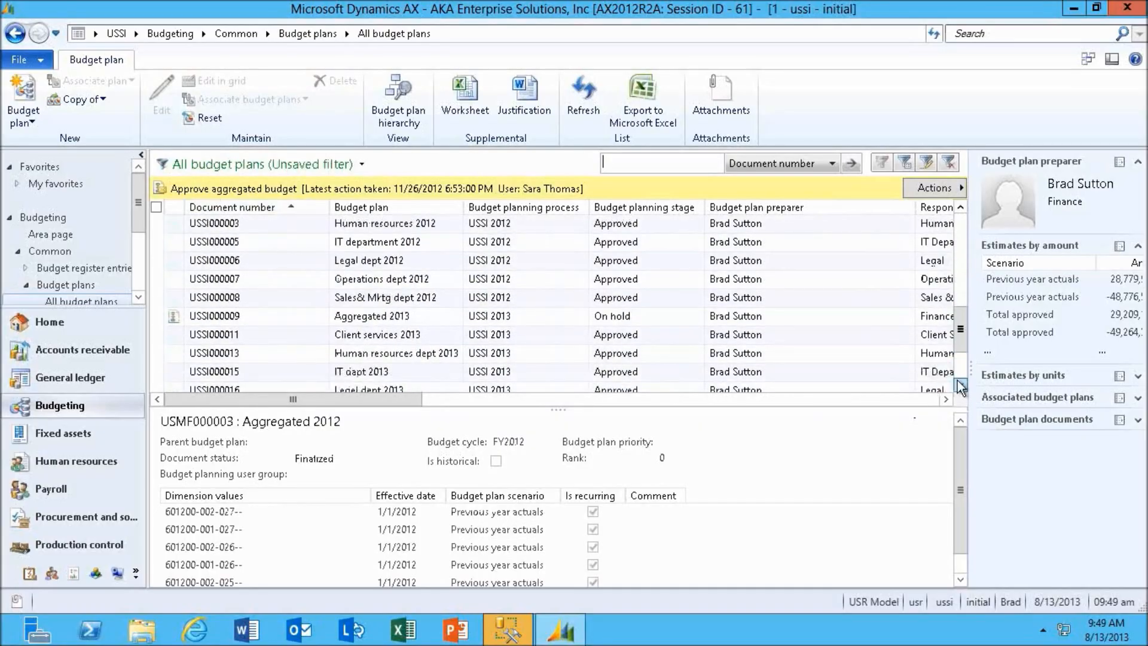
left_click(960, 385)
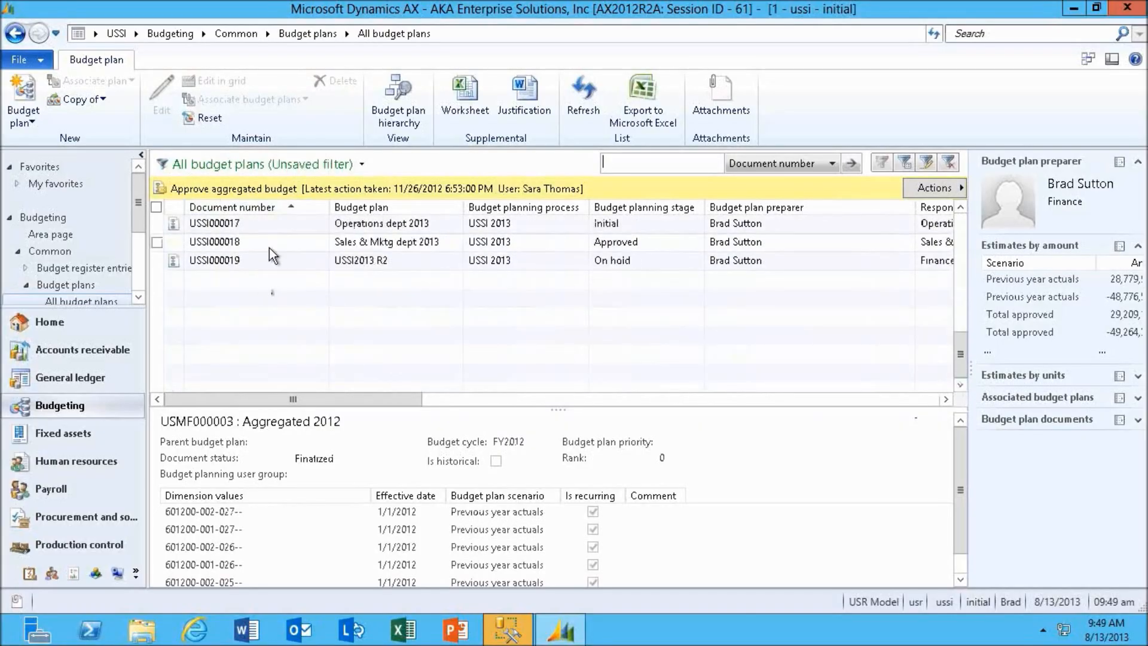
left_click(263, 257)
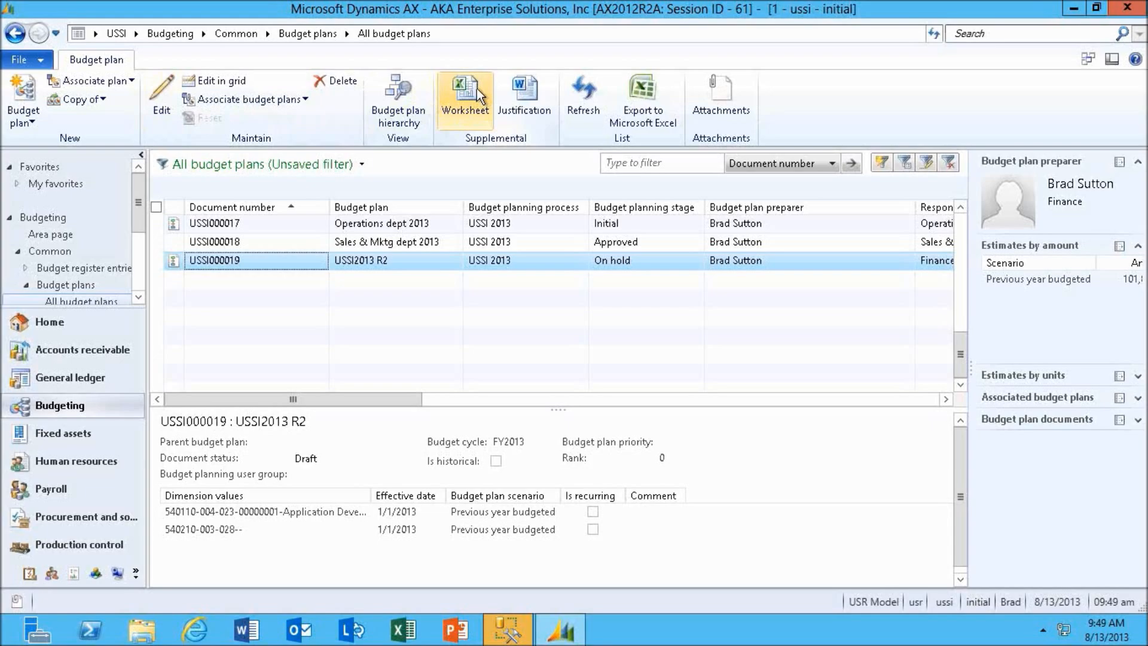
Switch to the PowerPoint presentation, start the slide show from the Demonstration Budgeting slide, and advance to the Key features slide.
mouse_move(694, 7)
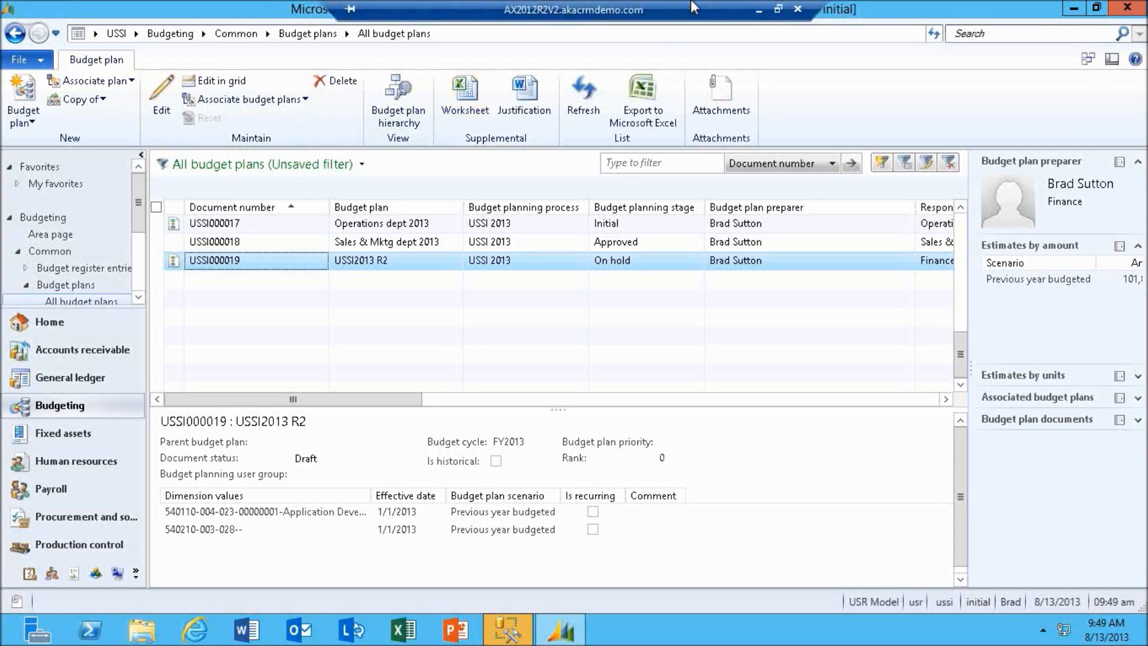
left_click(758, 10)
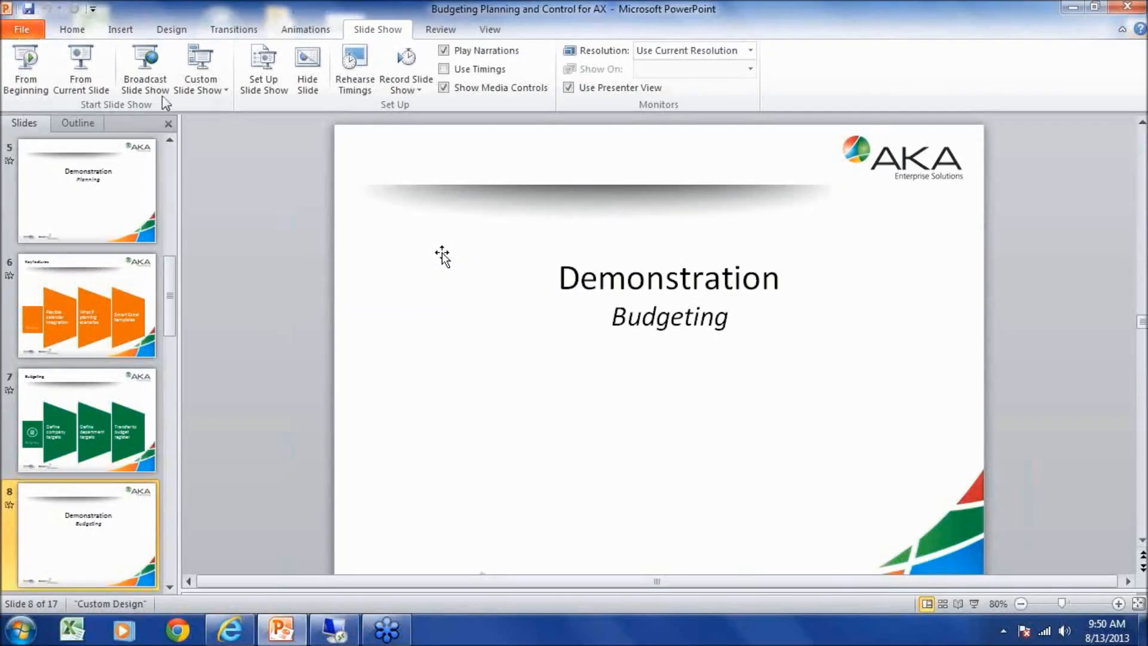
left_click(88, 74)
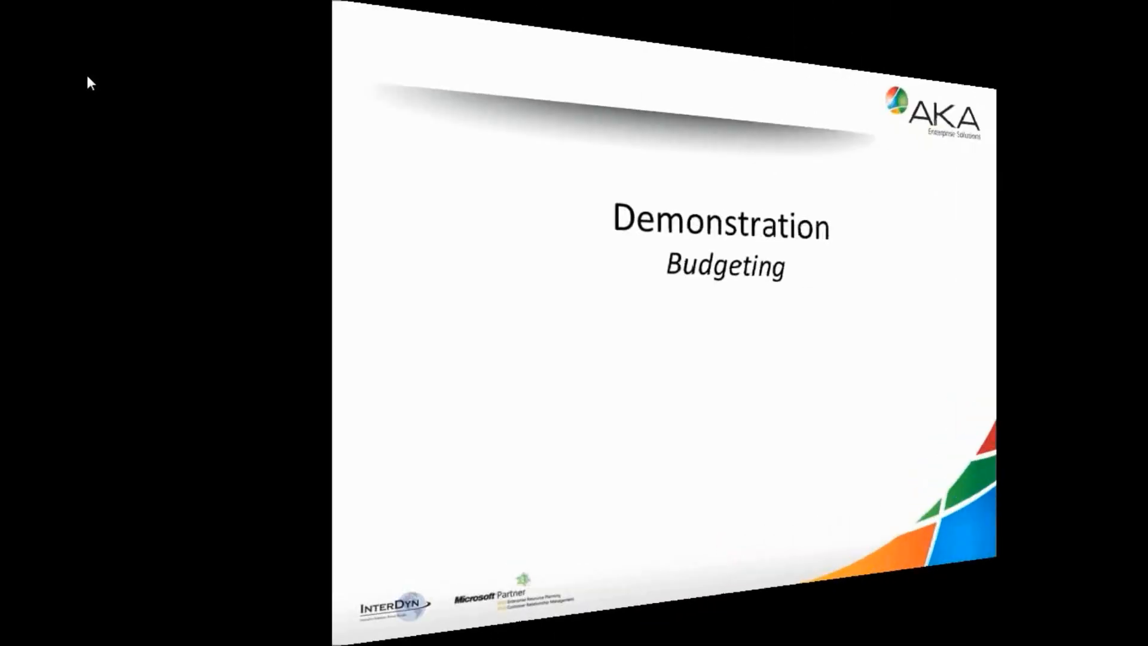
key("Right")
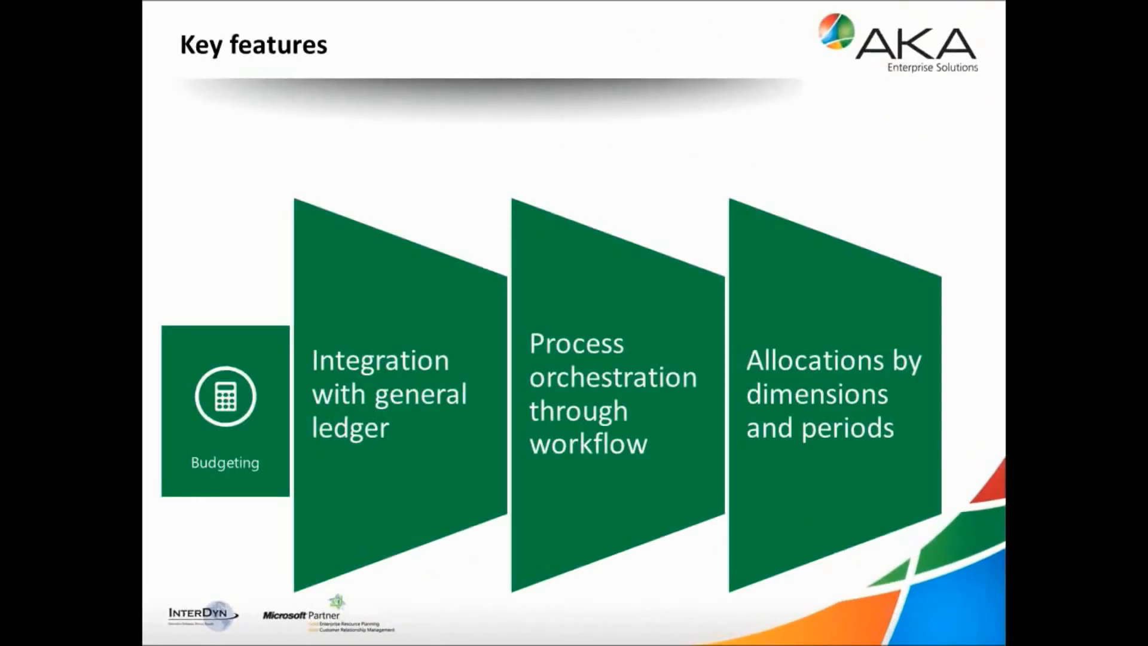